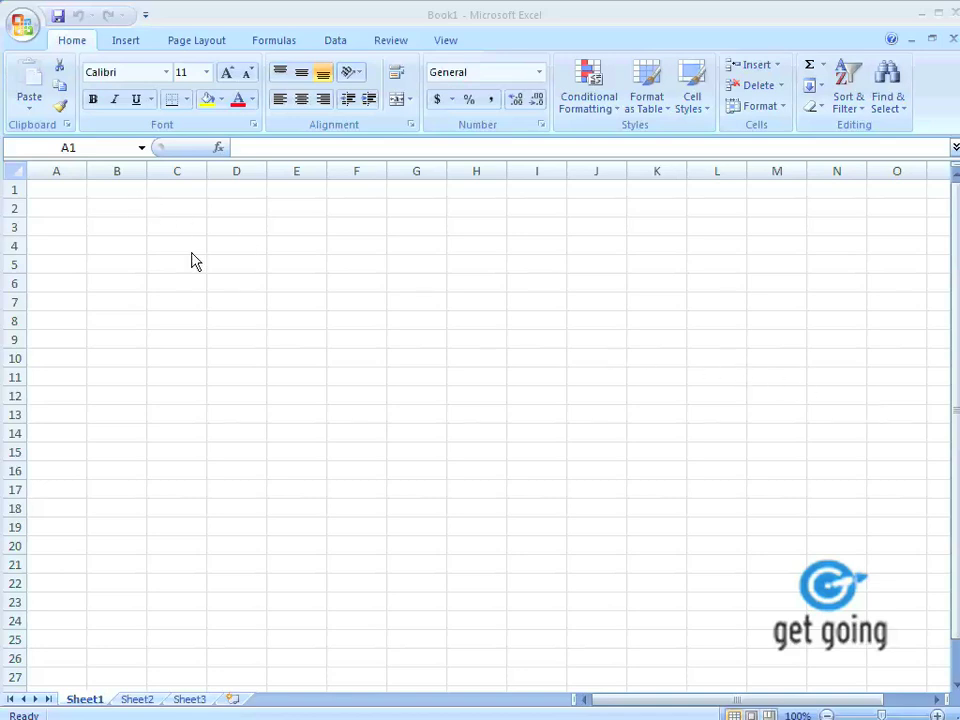
Open the 'Get Going Training - 1 Monthly Expense' workbook from Documents.
{"action": "left_click", "coordinate": [22, 27]}
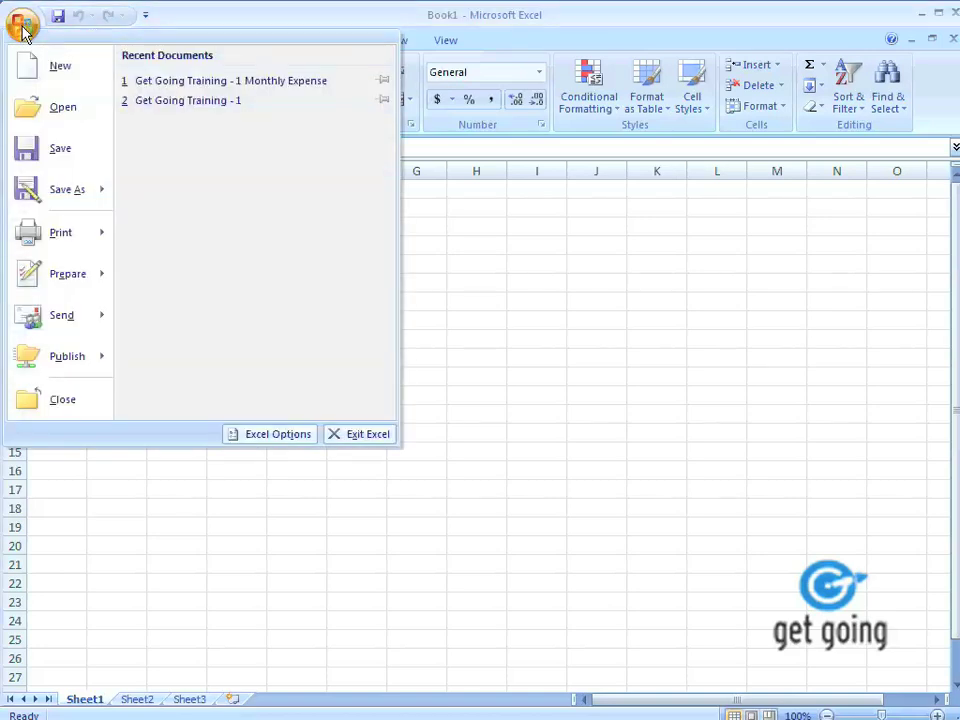
{"action": "left_click", "coordinate": [60, 107]}
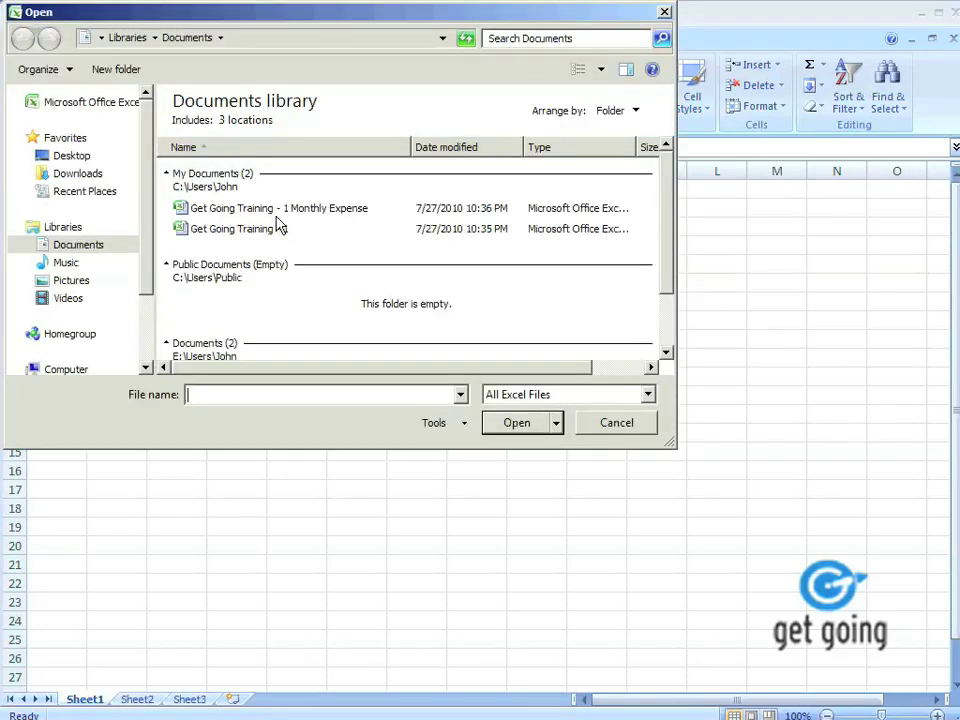
{"action": "left_click", "coordinate": [316, 210]}
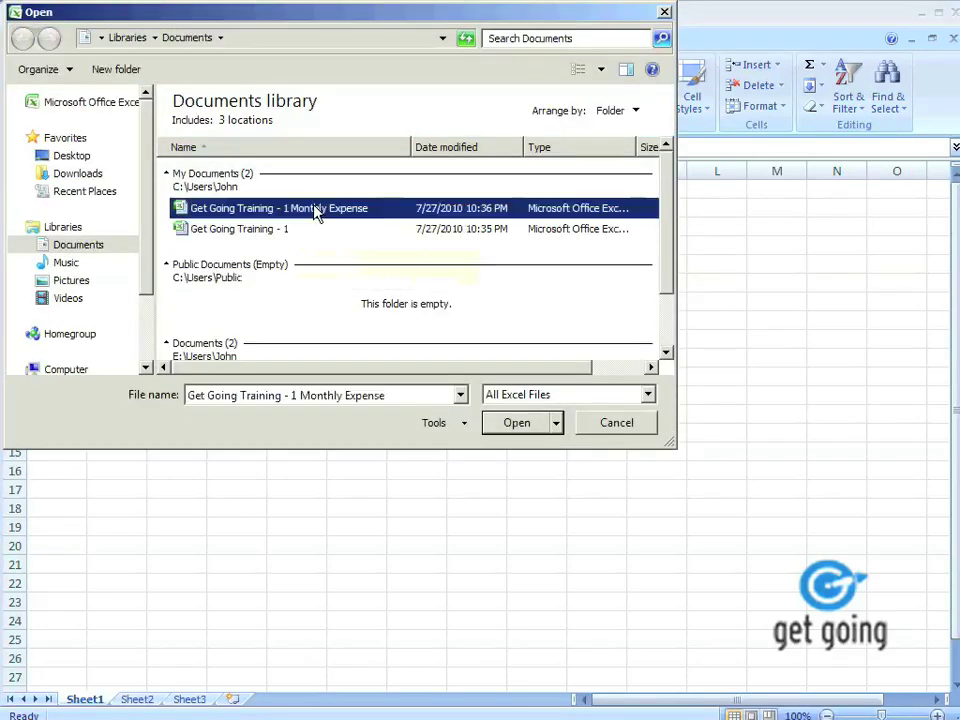
{"action": "left_click", "coordinate": [514, 424]}
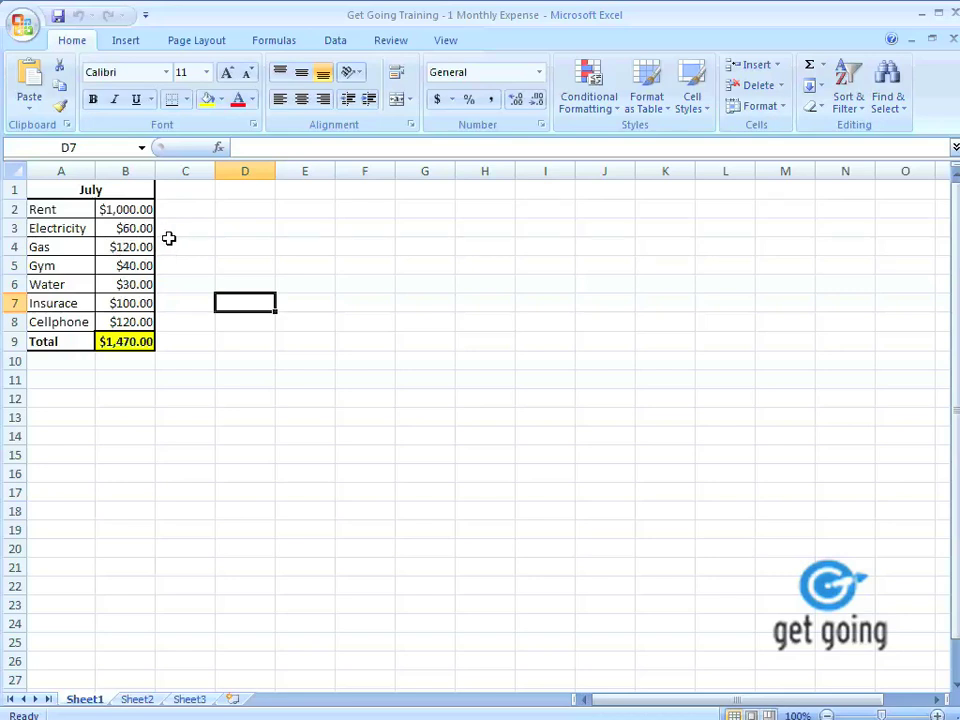
{"action": "left_click", "coordinate": [121, 210]}
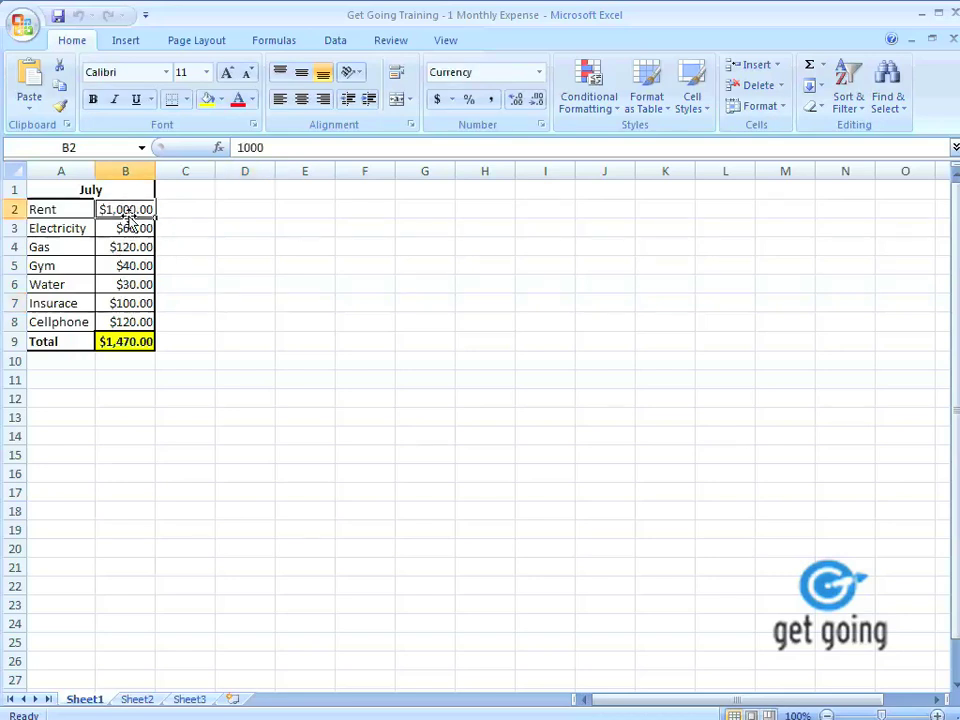
{"action": "right_click", "coordinate": [138, 210]}
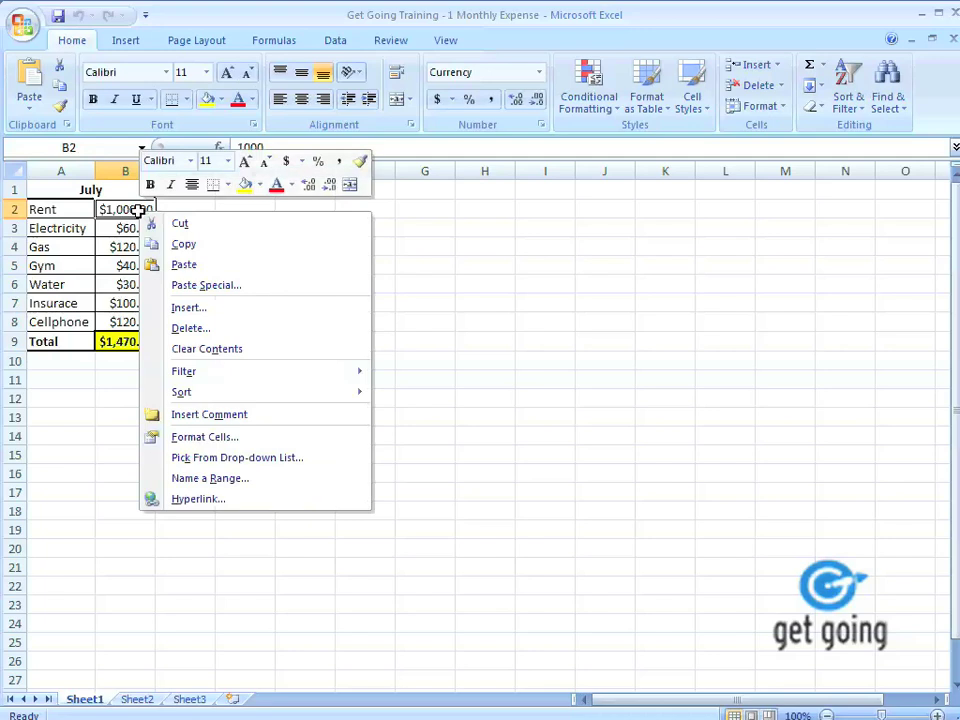
{"action": "left_click", "coordinate": [233, 432]}
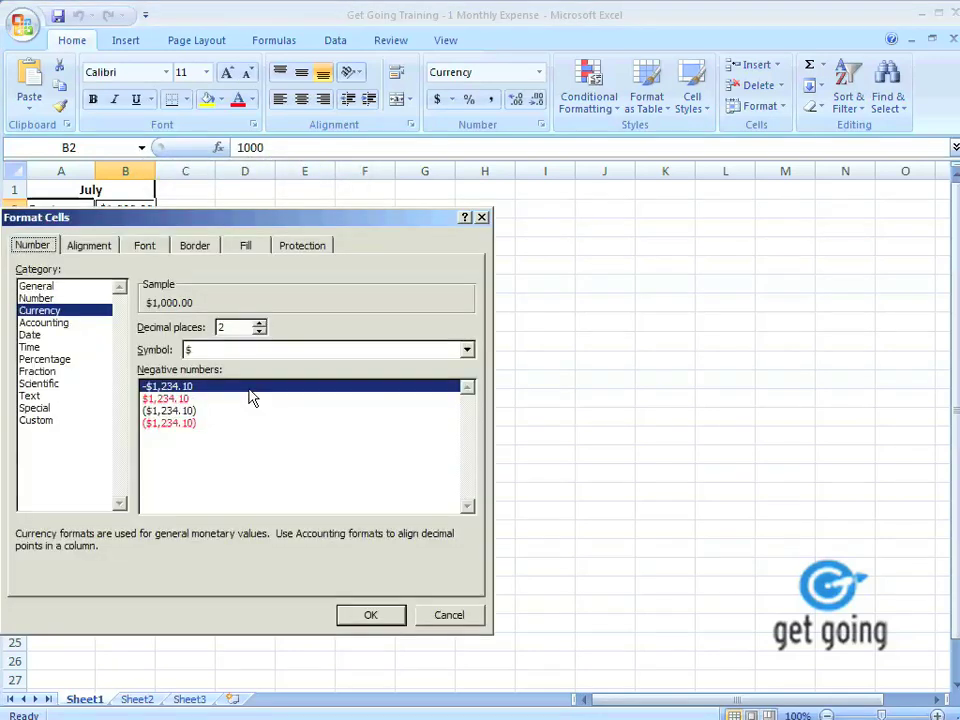
{"action": "left_click_drag", "start_coordinate": [175, 228], "coordinate": [290, 174]}
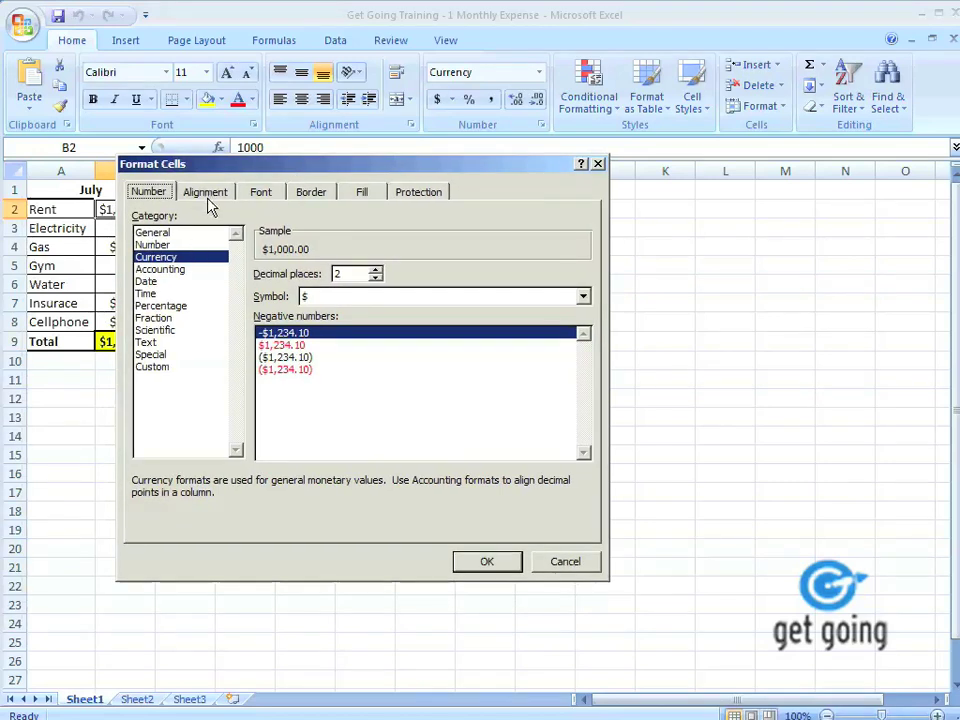
{"action": "left_click", "coordinate": [209, 199]}
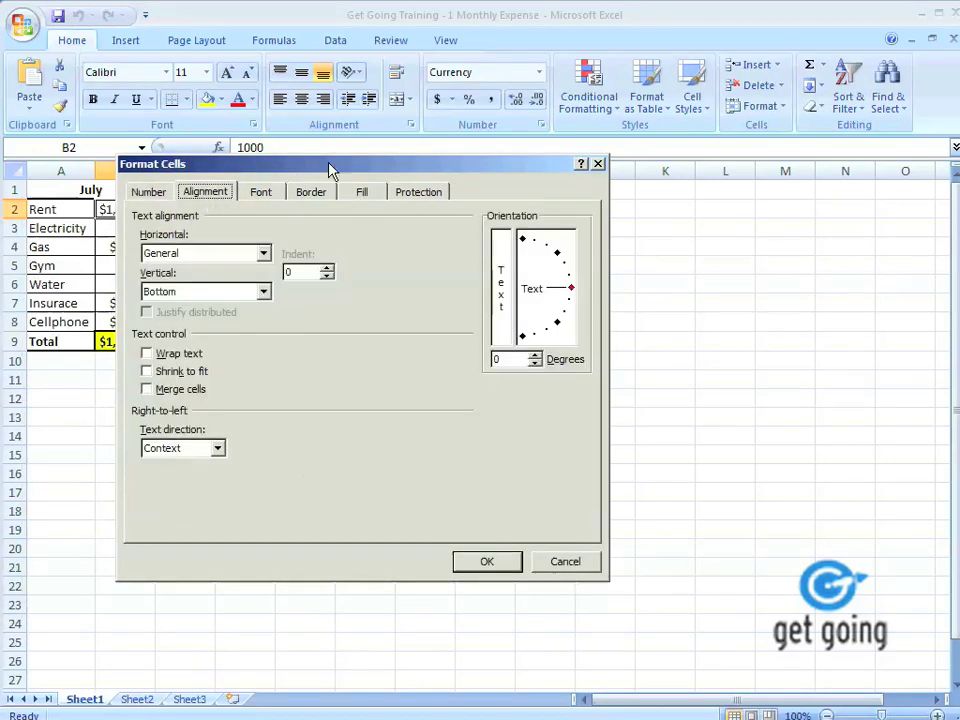
{"action": "left_click_drag", "start_coordinate": [330, 170], "coordinate": [471, 176]}
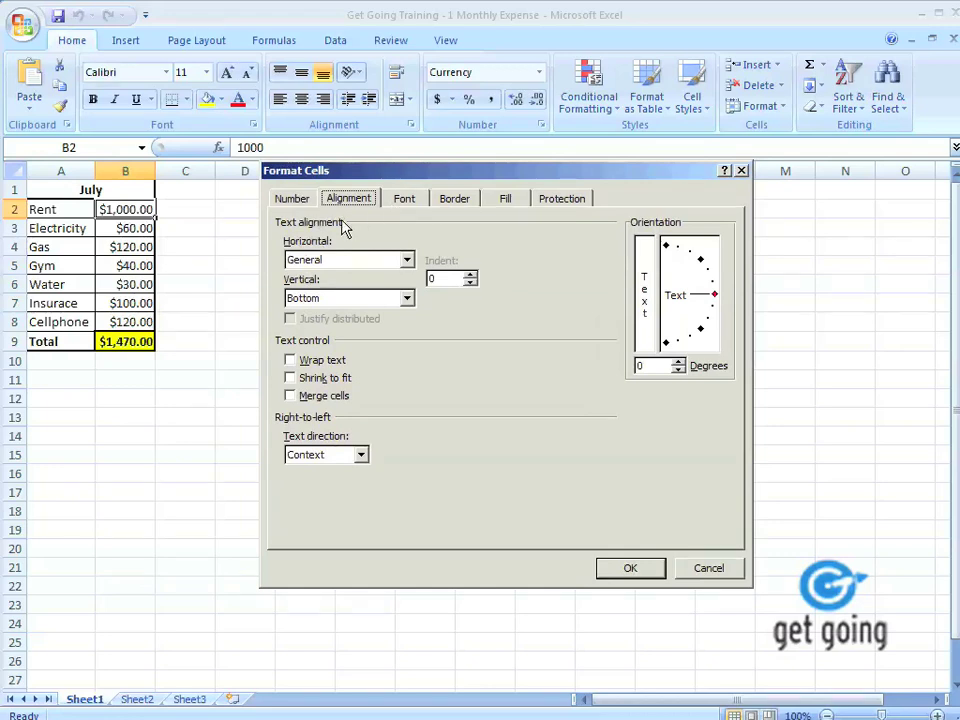
{"action": "left_click", "coordinate": [410, 260]}
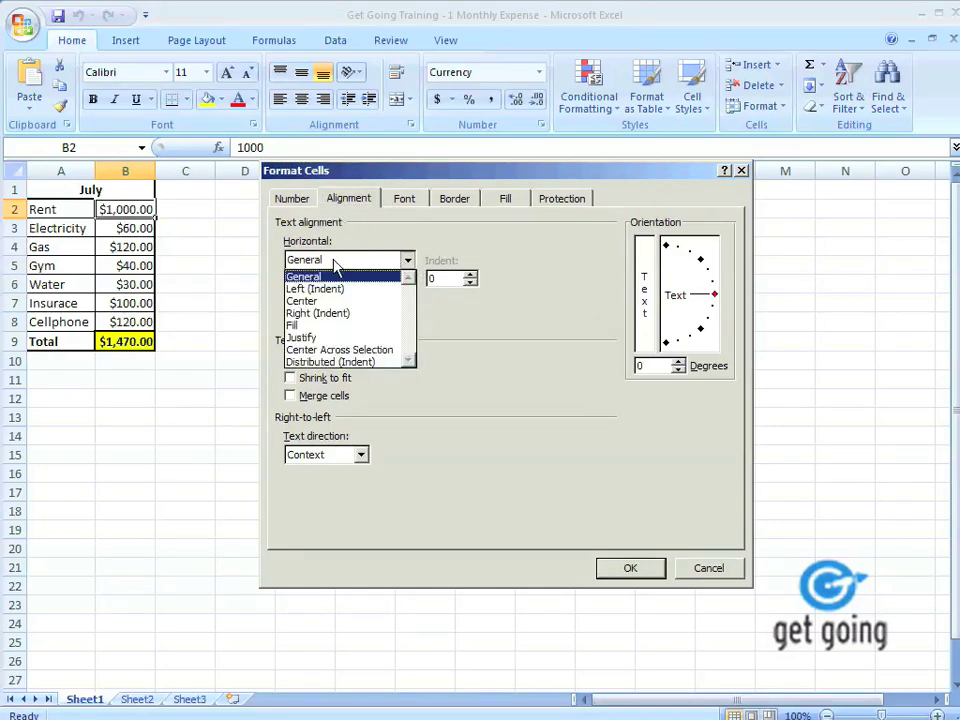
{"action": "left_click", "coordinate": [384, 240]}
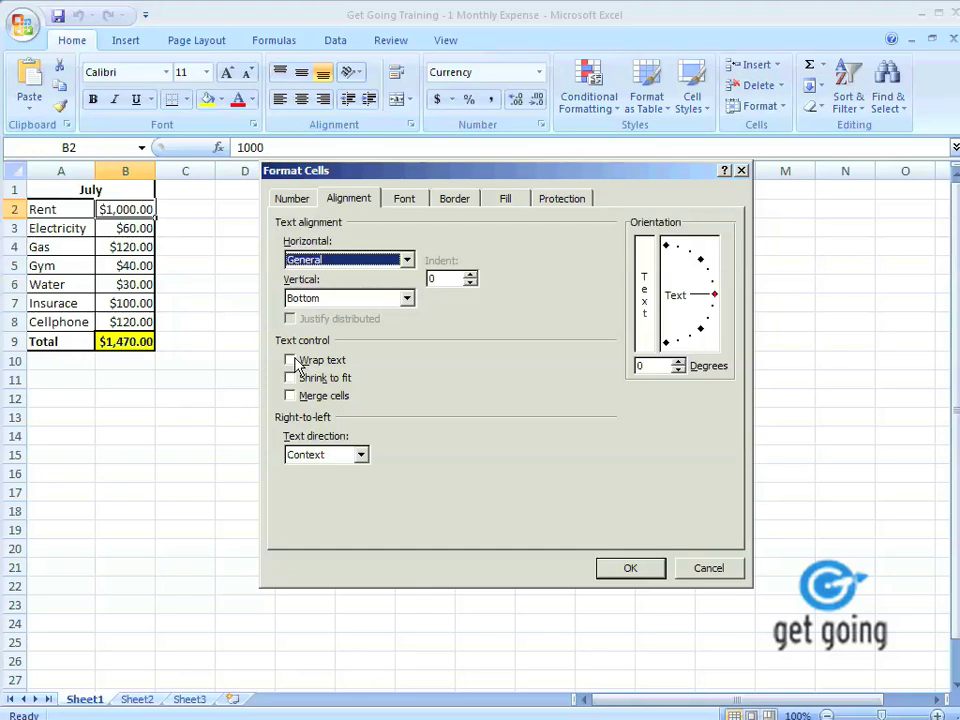
{"action": "left_click", "coordinate": [709, 569]}
Enter 'this is a long sentence' into cell E4.
{"action": "left_click", "coordinate": [309, 248]}
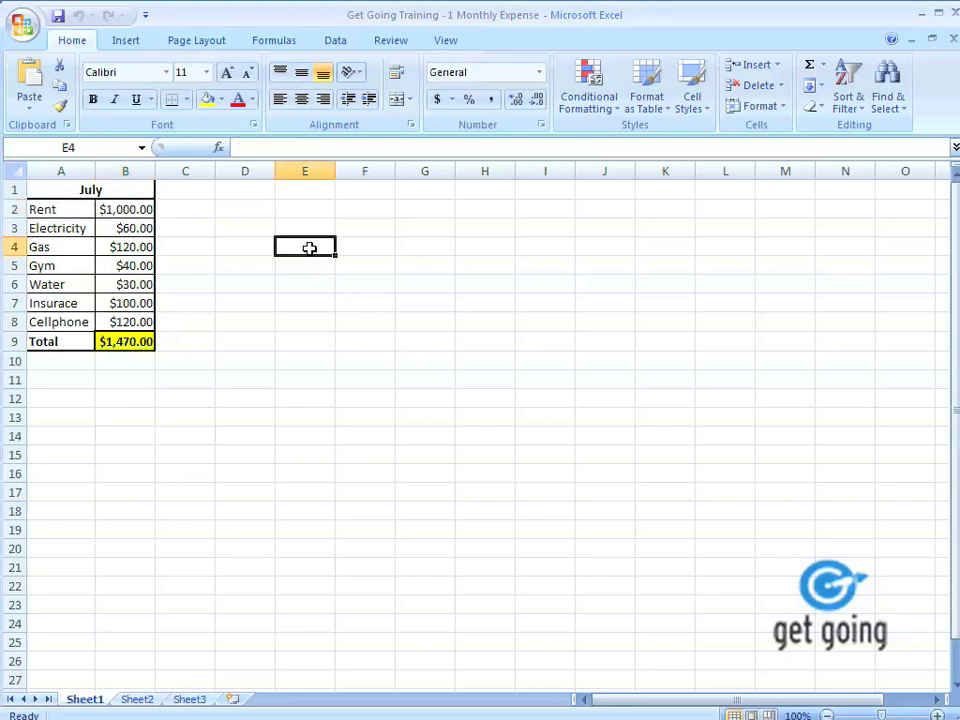
{"action": "type", "text": "this i"}
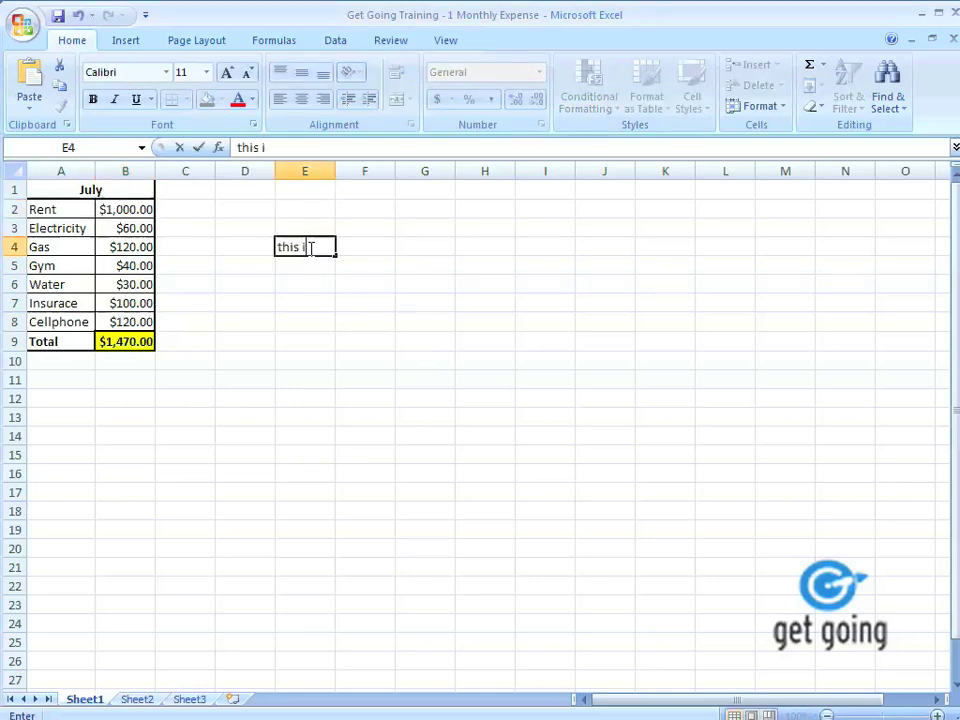
{"action": "type", "text": "s a long sentence"}
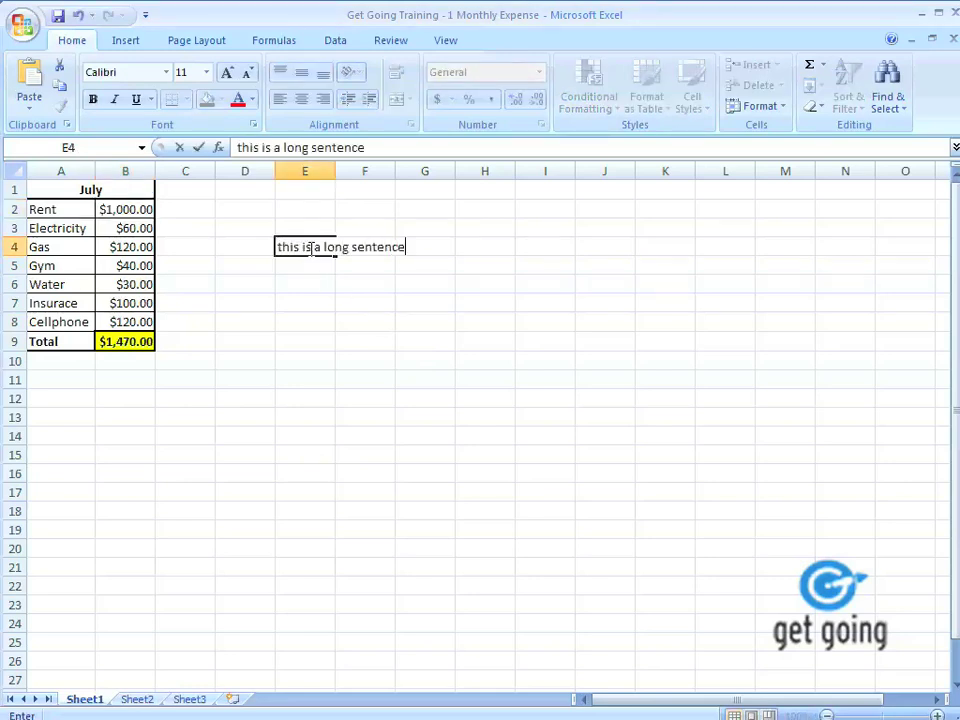
{"action": "left_click", "coordinate": [302, 301]}
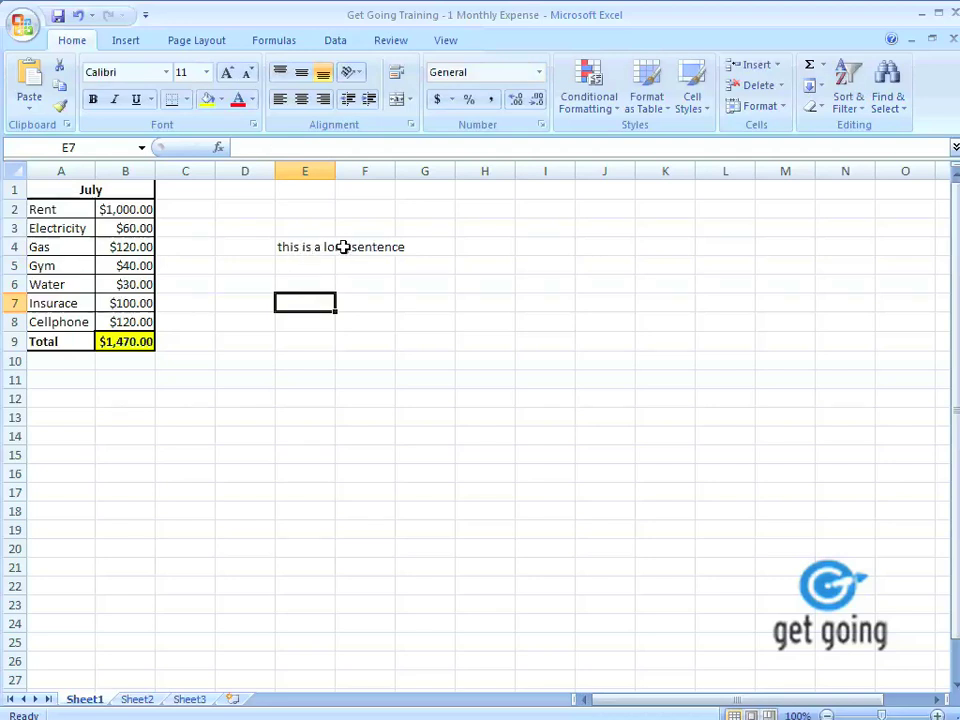
{"action": "left_click", "coordinate": [303, 246]}
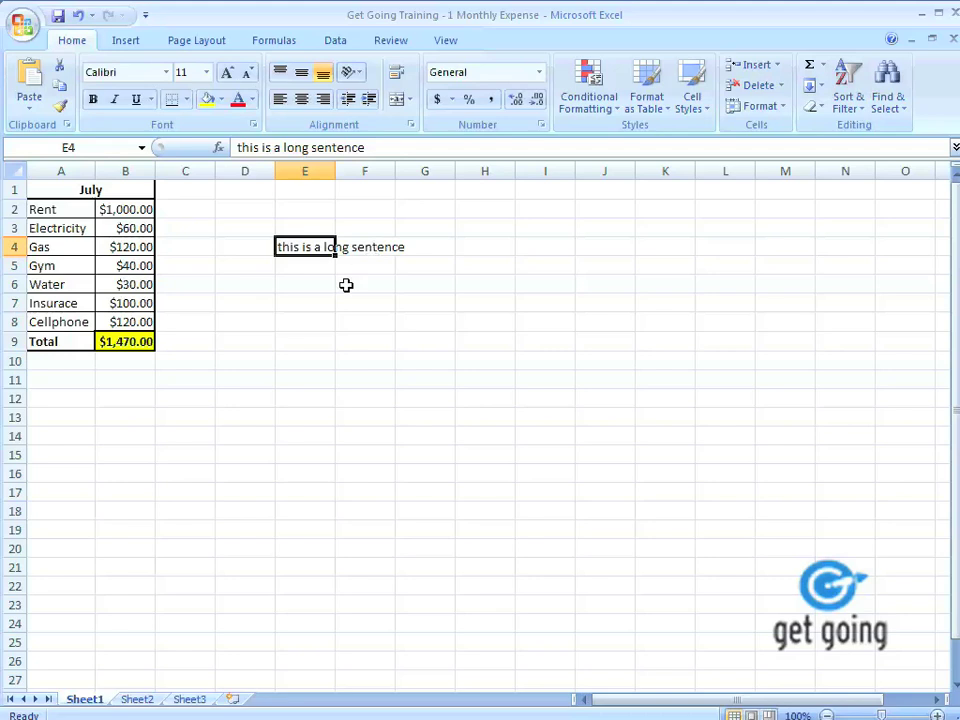
{"action": "left_click", "coordinate": [306, 287]}
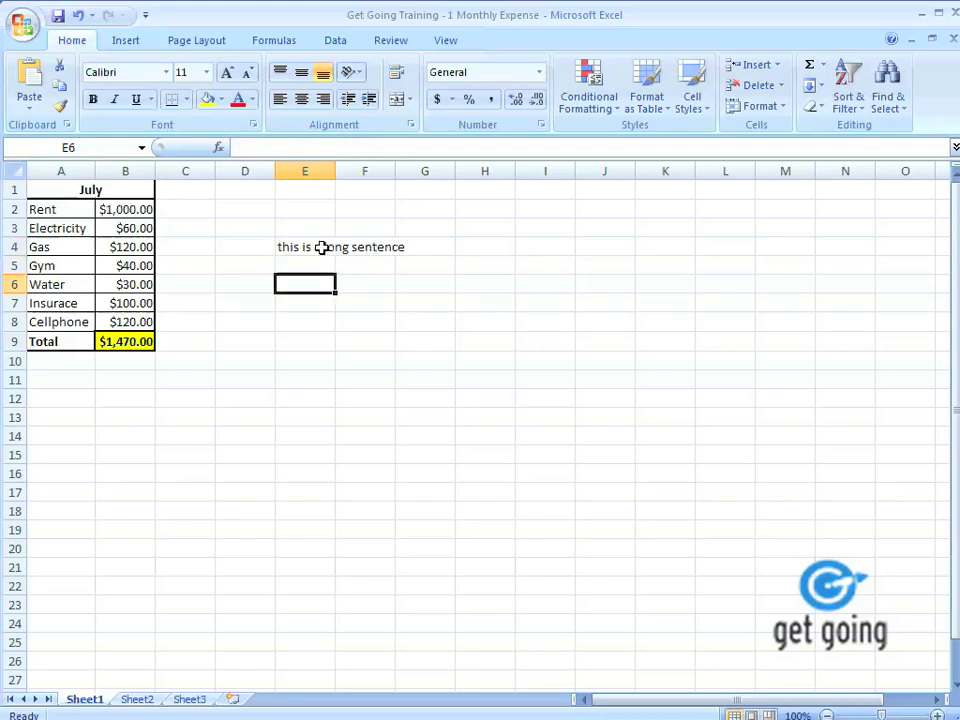
{"action": "left_click", "coordinate": [315, 247]}
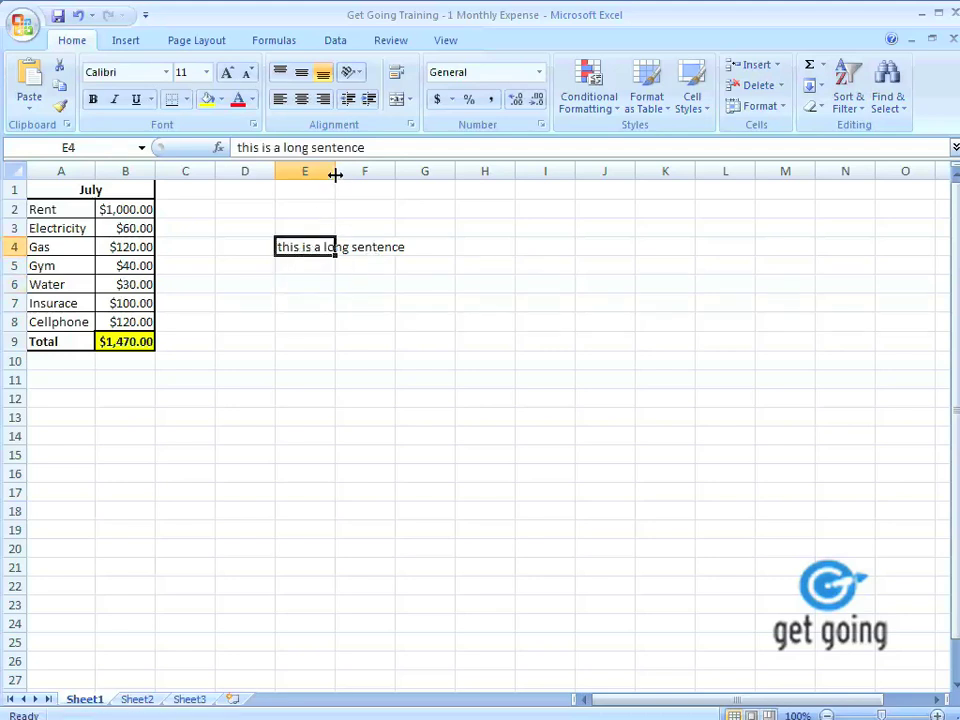
Widen column E and make row 4 much taller by dragging their header borders.
{"action": "left_click_drag", "start_coordinate": [335, 174], "coordinate": [405, 174]}
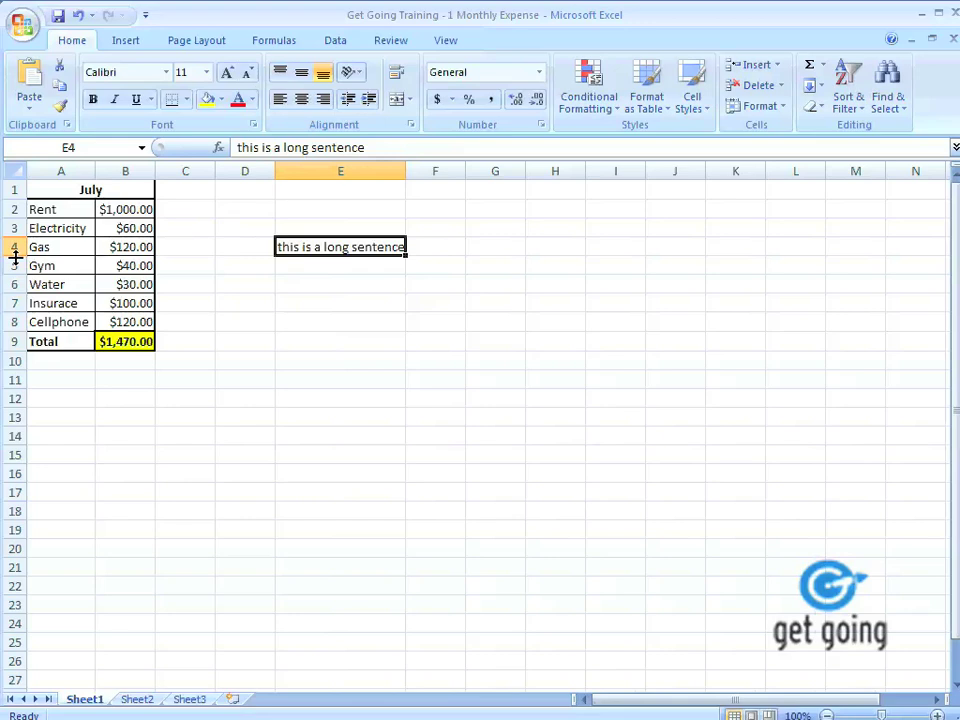
{"action": "left_click_drag", "start_coordinate": [15, 257], "coordinate": [15, 329]}
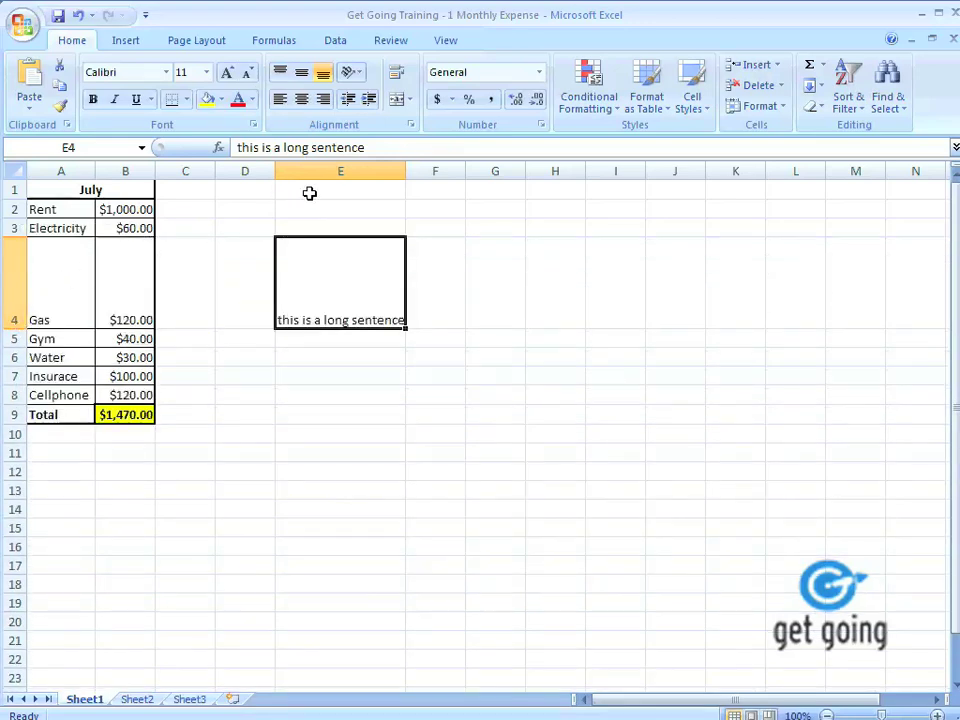
{"action": "left_click_drag", "start_coordinate": [404, 174], "coordinate": [383, 205]}
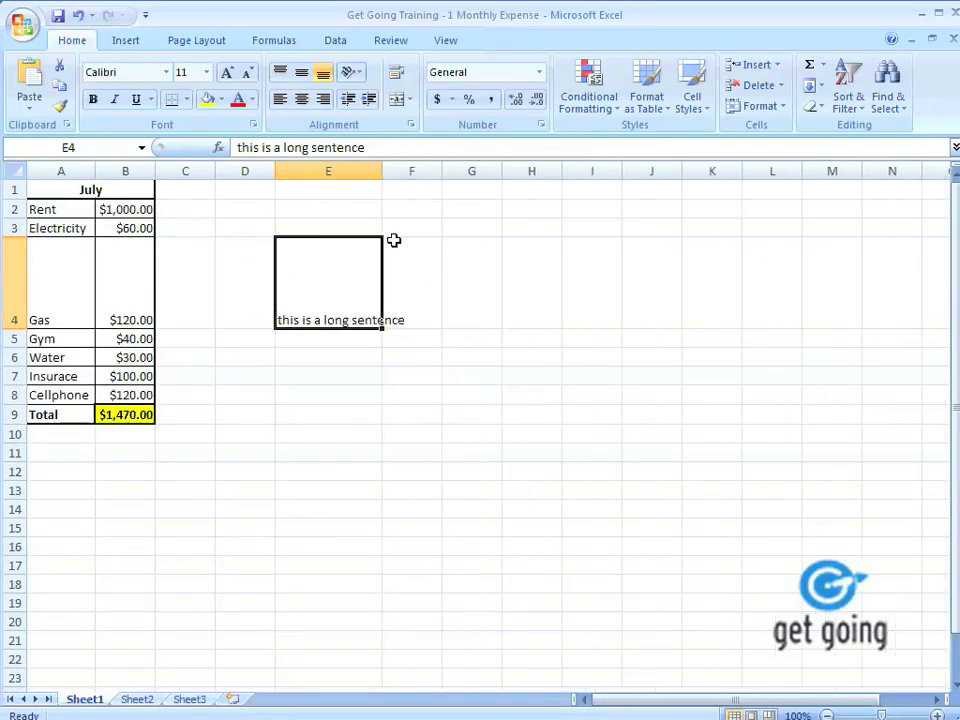
{"action": "left_click", "coordinate": [440, 395]}
{"action": "left_click", "coordinate": [324, 311]}
{"action": "left_click", "coordinate": [422, 311]}
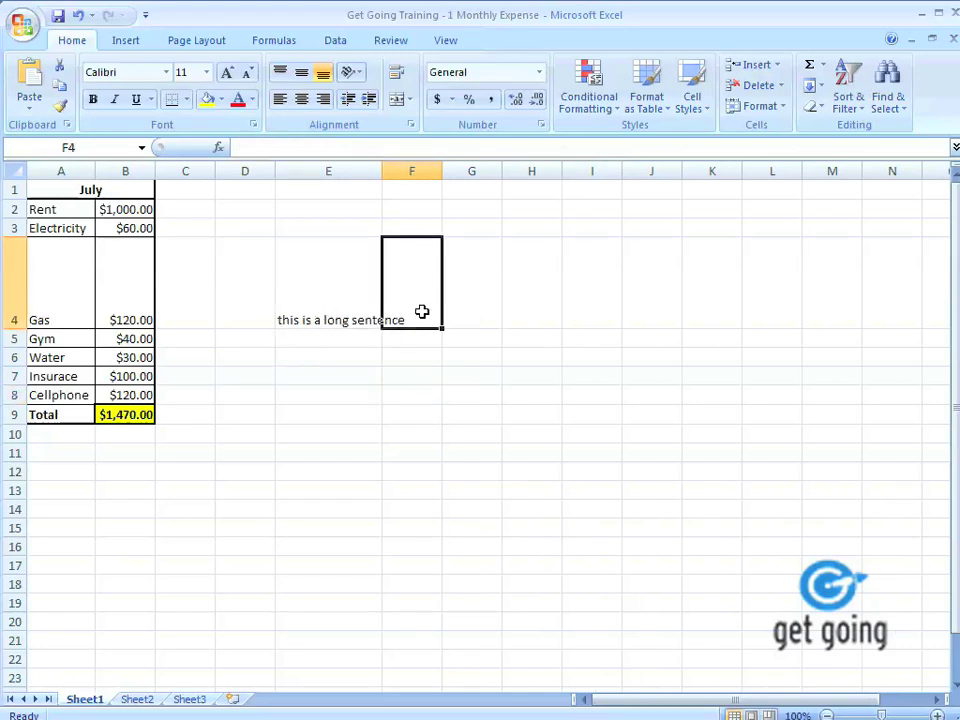
{"action": "left_click", "coordinate": [340, 296]}
Center the E4 sentence horizontally and vertically via Format Cells alignment.
{"action": "right_click", "coordinate": [340, 296]}
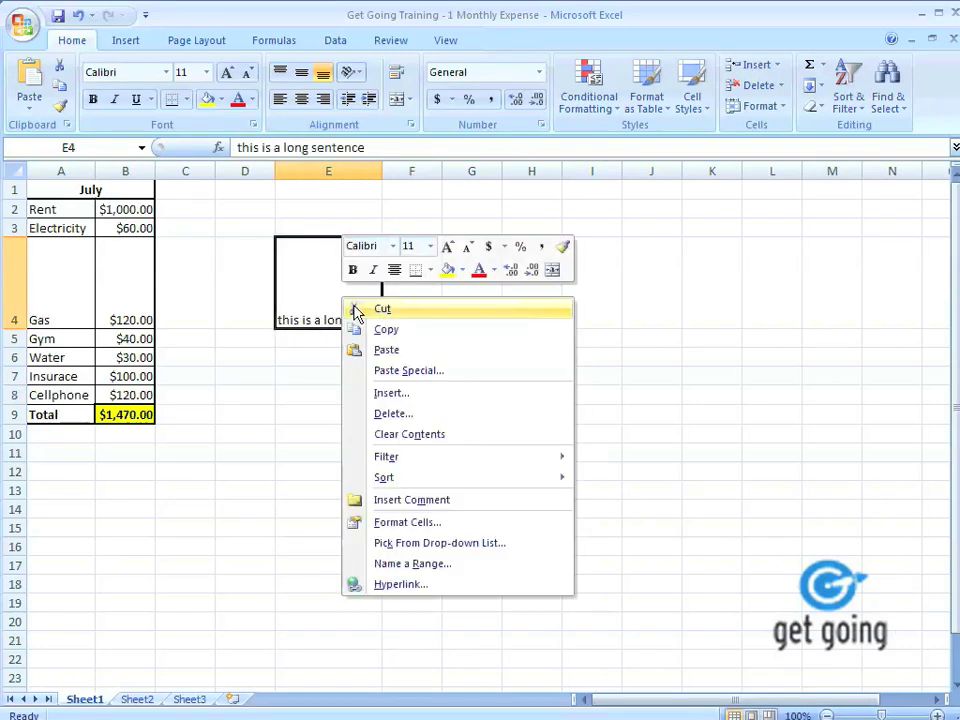
{"action": "left_click", "coordinate": [428, 525]}
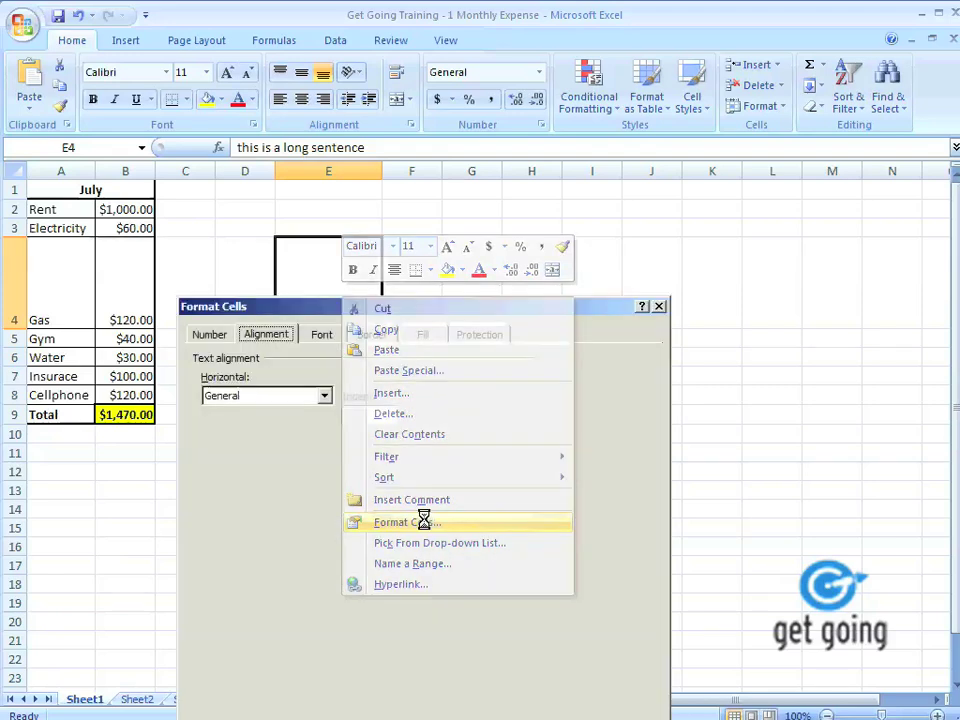
{"action": "left_click", "coordinate": [285, 395]}
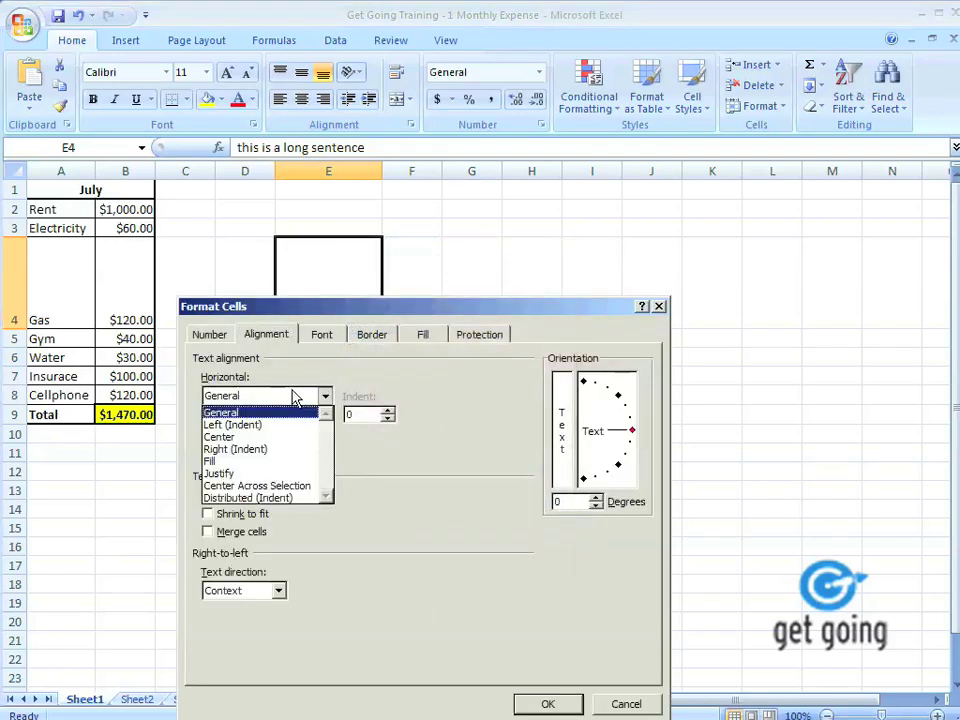
{"action": "left_click", "coordinate": [268, 437]}
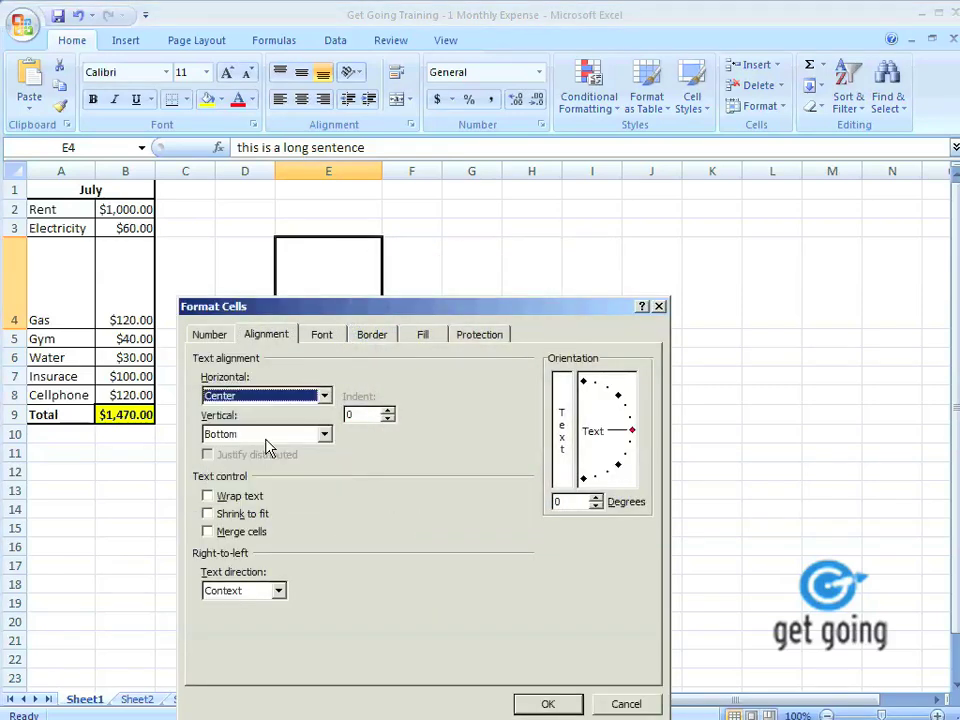
{"action": "left_click", "coordinate": [283, 436]}
{"action": "left_click", "coordinate": [240, 464]}
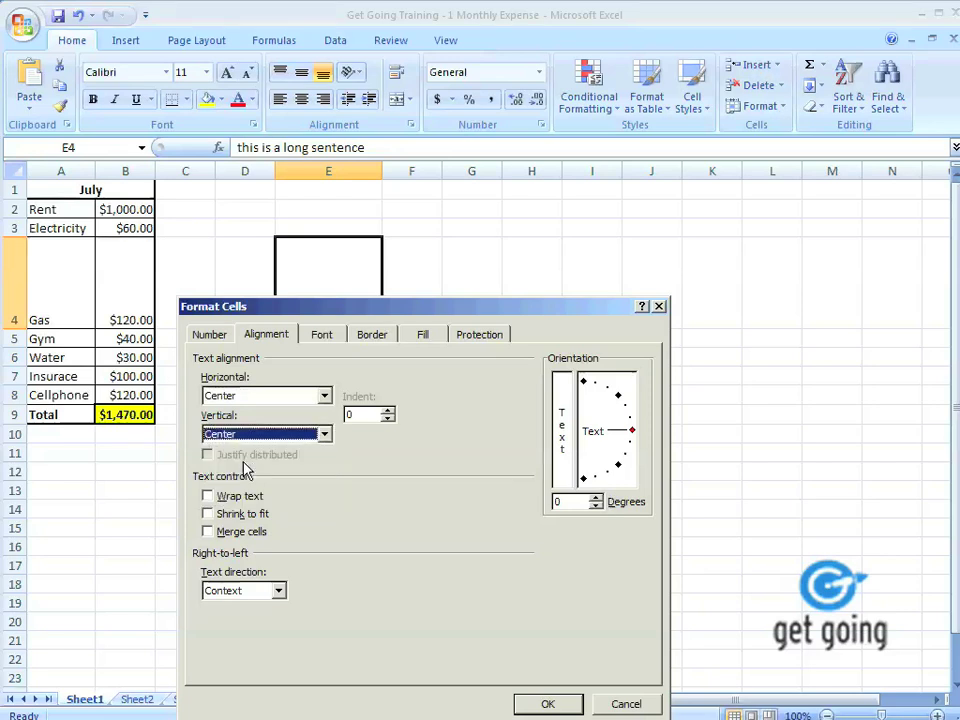
{"action": "left_click", "coordinate": [521, 705]}
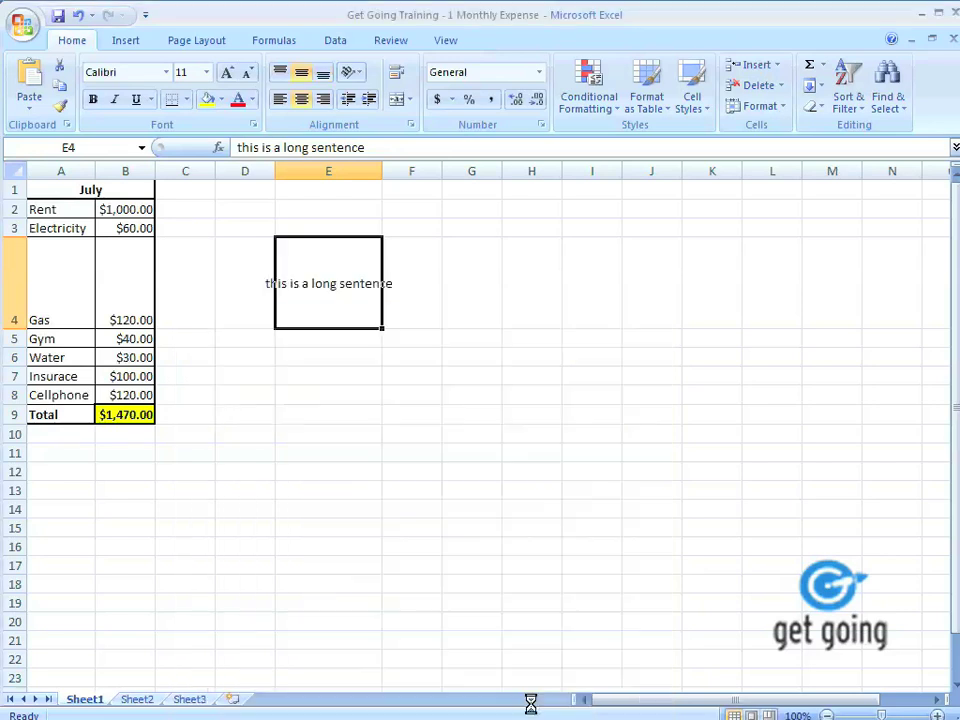
Turn on Wrap text for cell E4 in Format Cells.
{"action": "left_click", "coordinate": [355, 360]}
{"action": "left_click", "coordinate": [311, 282]}
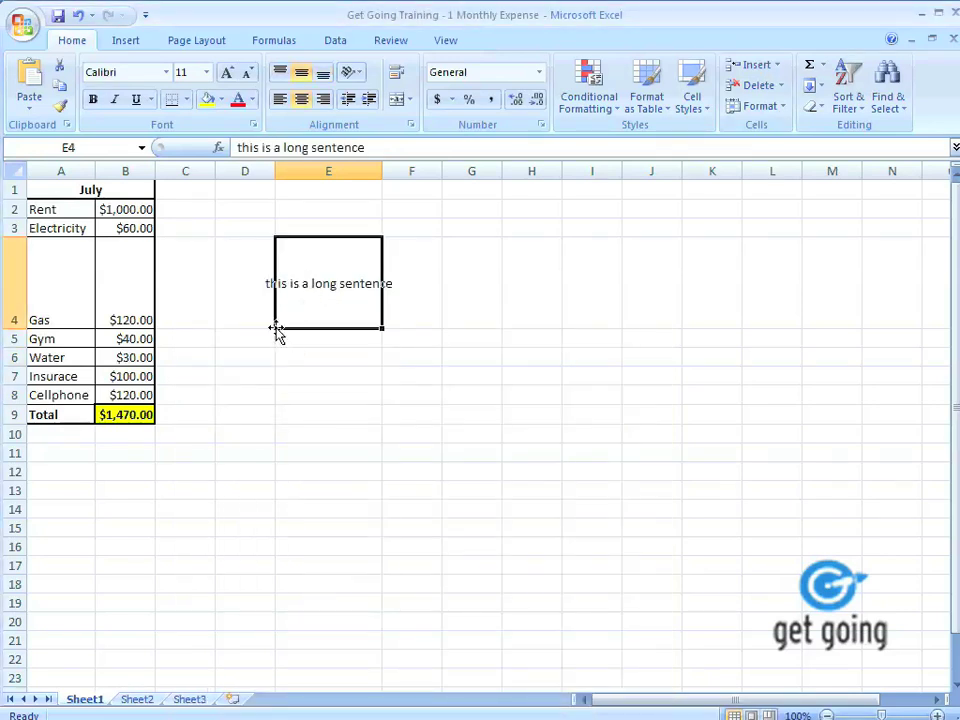
{"action": "right_click", "coordinate": [318, 291]}
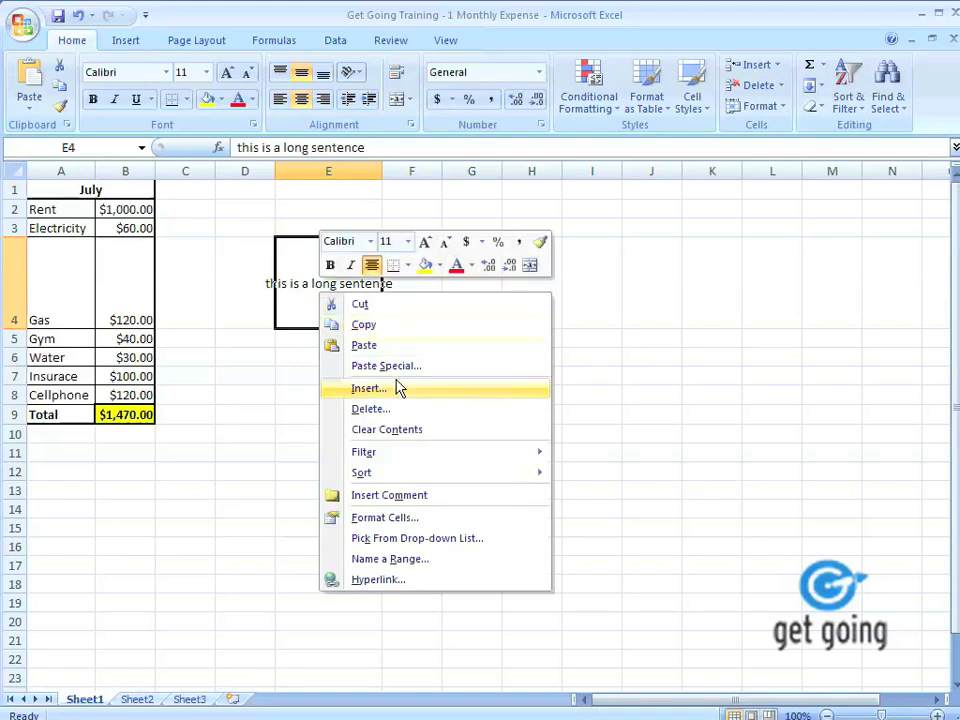
{"action": "left_click", "coordinate": [388, 519]}
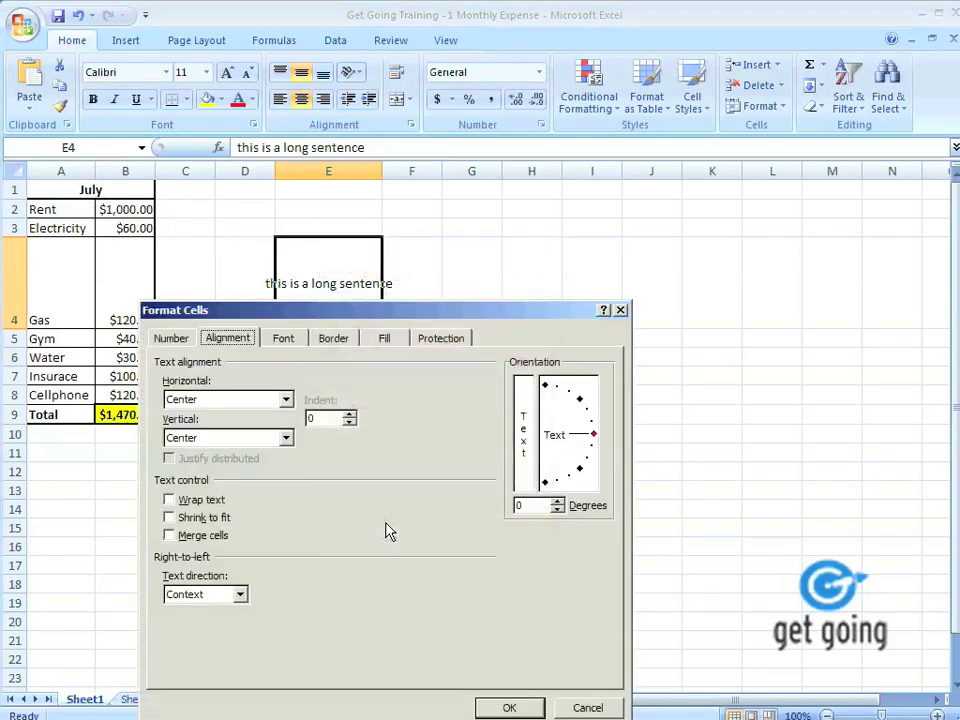
{"action": "left_click", "coordinate": [212, 501]}
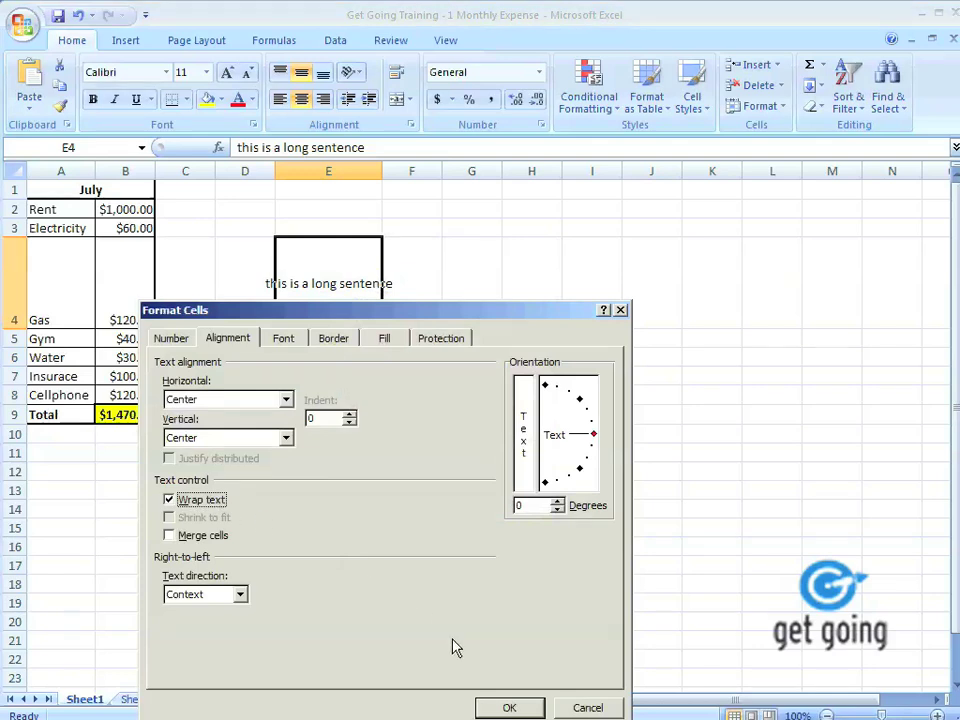
{"action": "left_click", "coordinate": [507, 706]}
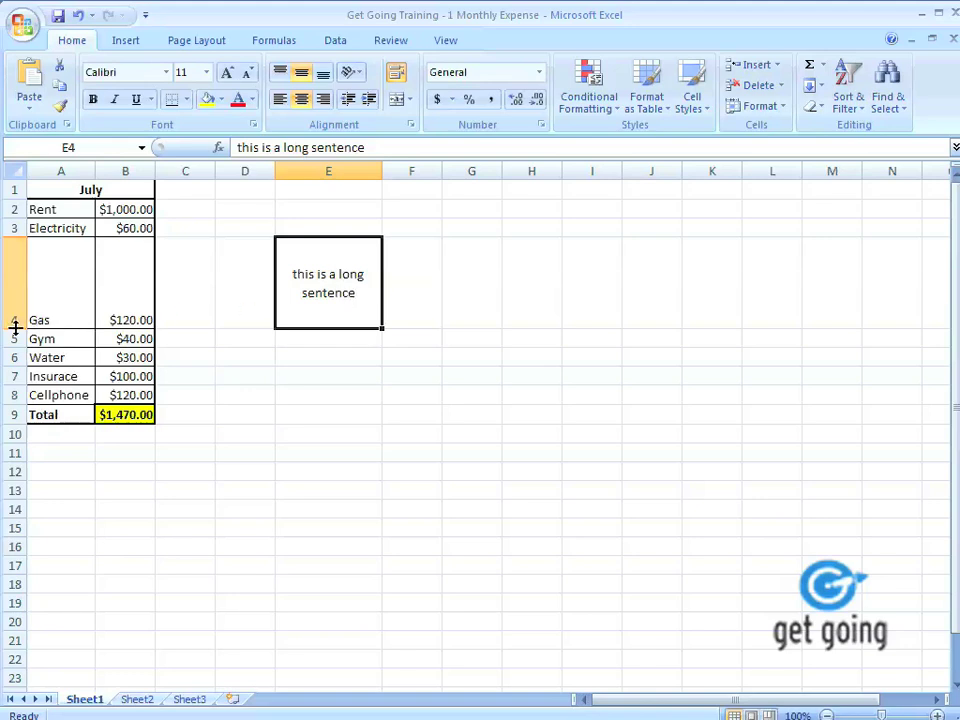
Clear the sentence from cell E4.
{"action": "mouse_move", "coordinate": [17, 327]}
{"action": "left_mouse_down"}
{"action": "mouse_move", "coordinate": [17, 257]}
{"action": "mouse_move", "coordinate": [15, 319]}
{"action": "left_mouse_up"}
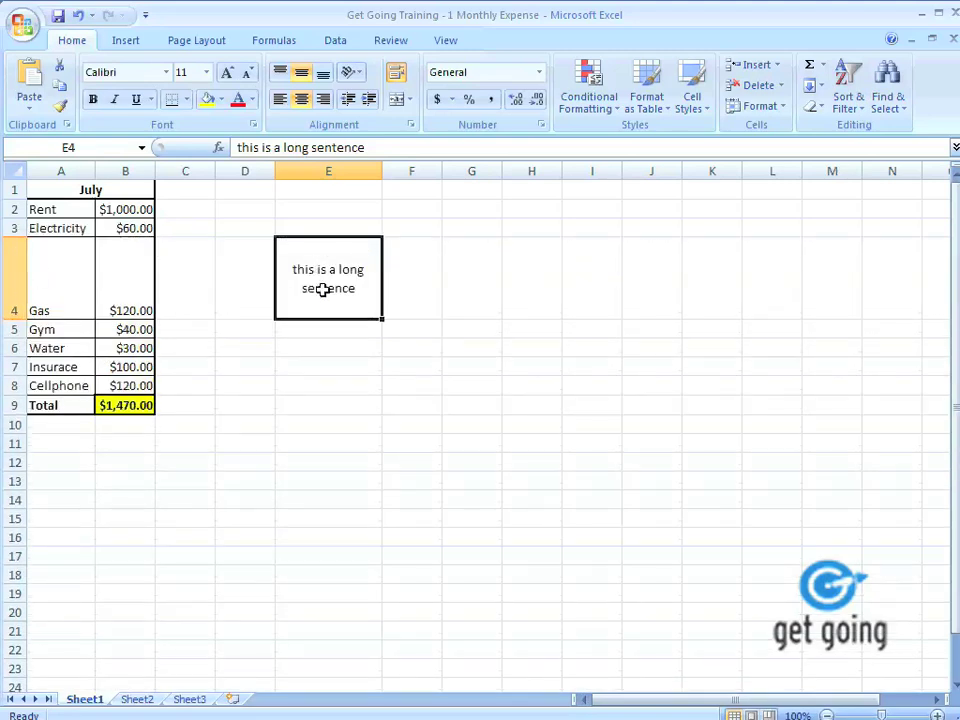
{"action": "key", "text": "BackSpace"}
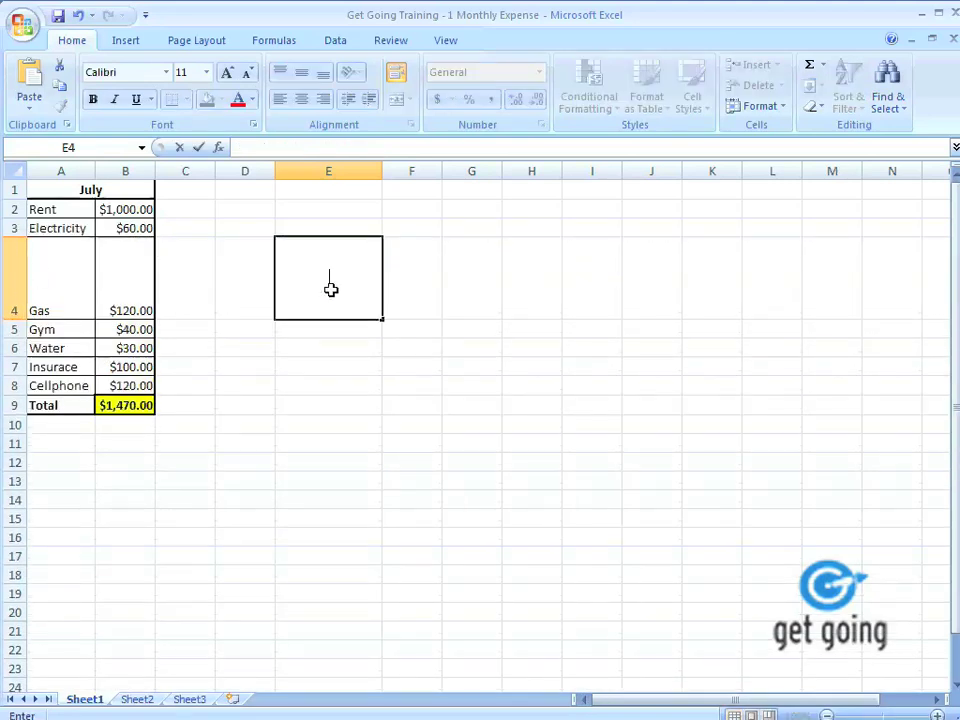
{"action": "left_click", "coordinate": [335, 342]}
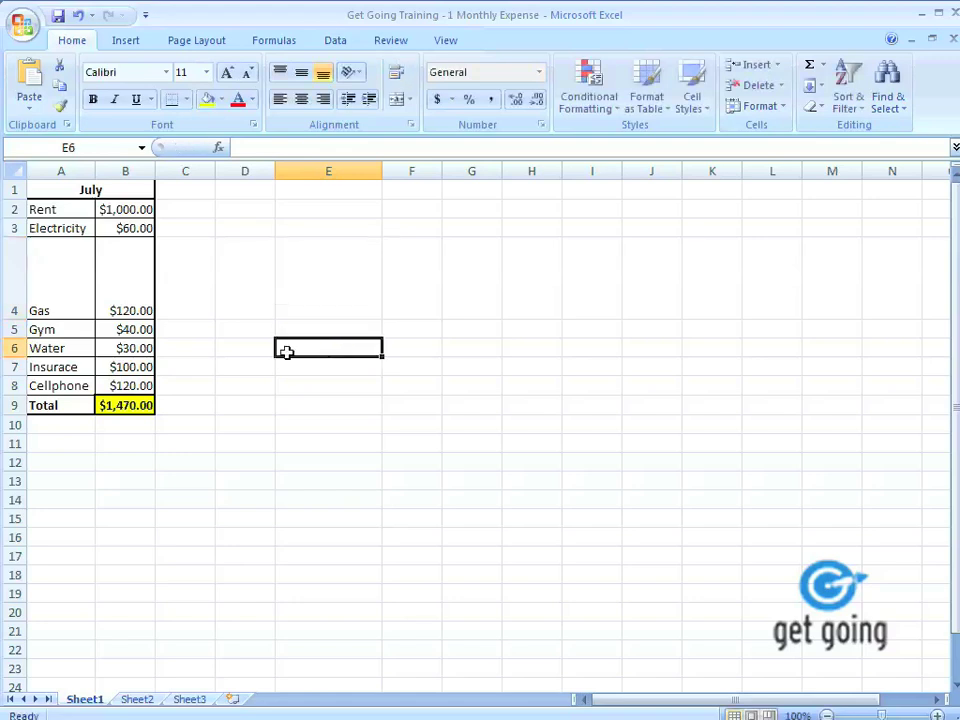
AutoFit the Gas row (row 4) back to normal height.
{"action": "double_click", "coordinate": [12, 319]}
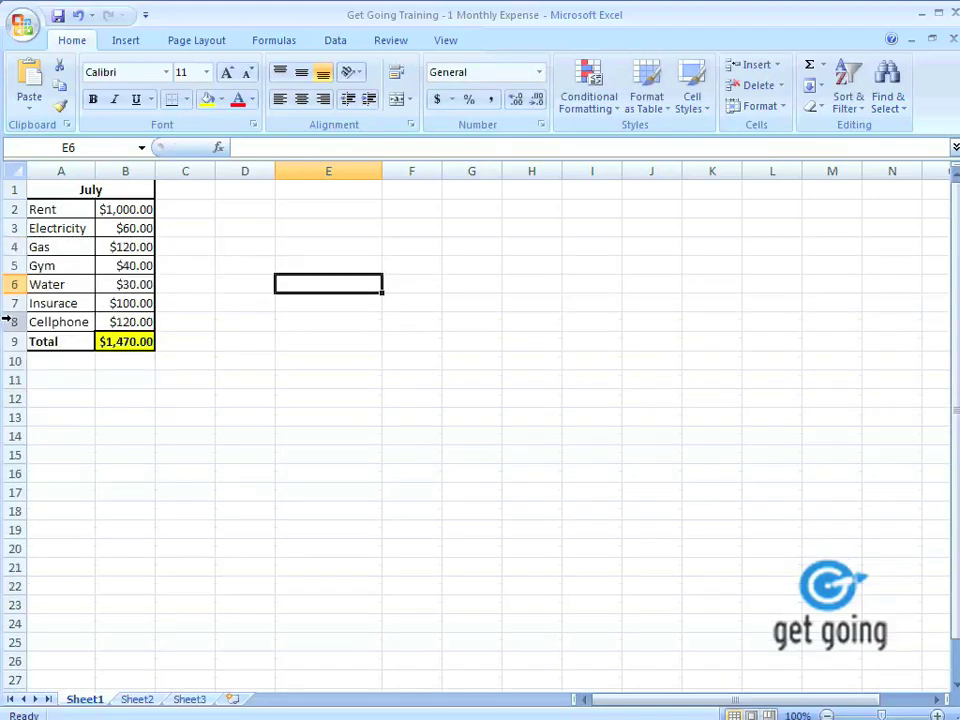
{"action": "left_click_drag", "start_coordinate": [13, 254], "coordinate": [13, 330]}
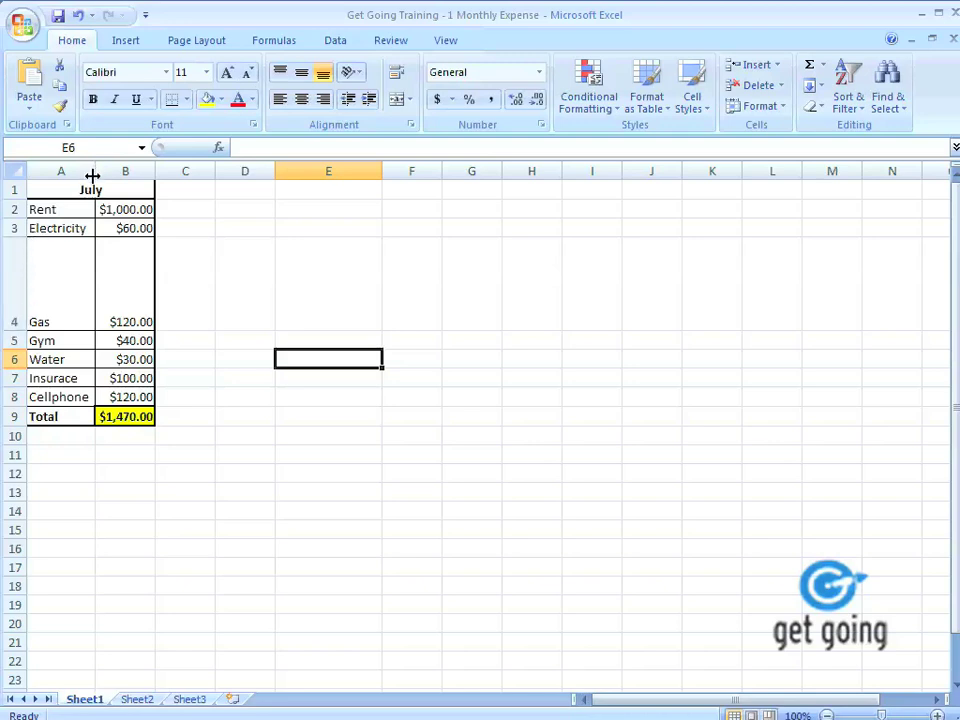
{"action": "double_click", "coordinate": [15, 330]}
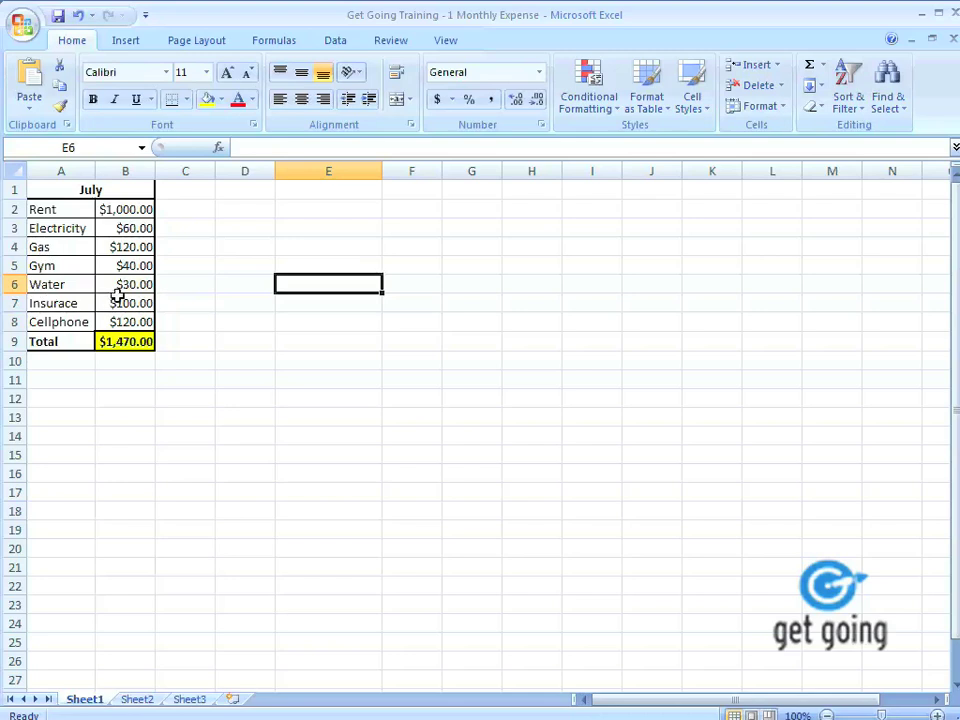
{"action": "left_click_drag", "start_coordinate": [155, 171], "coordinate": [276, 172]}
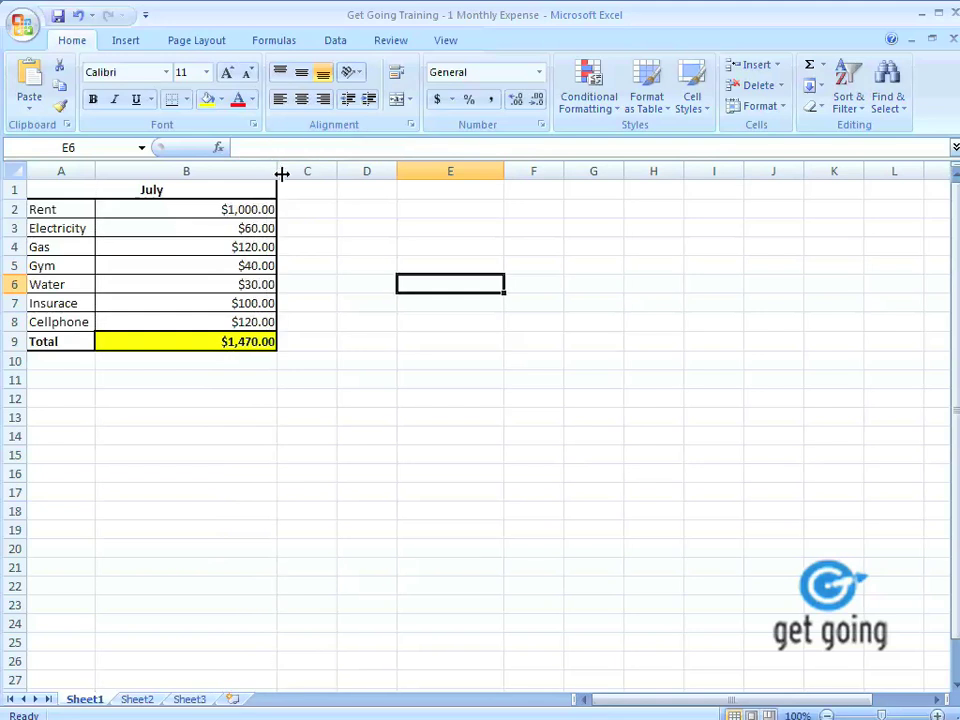
{"action": "double_click", "coordinate": [276, 172]}
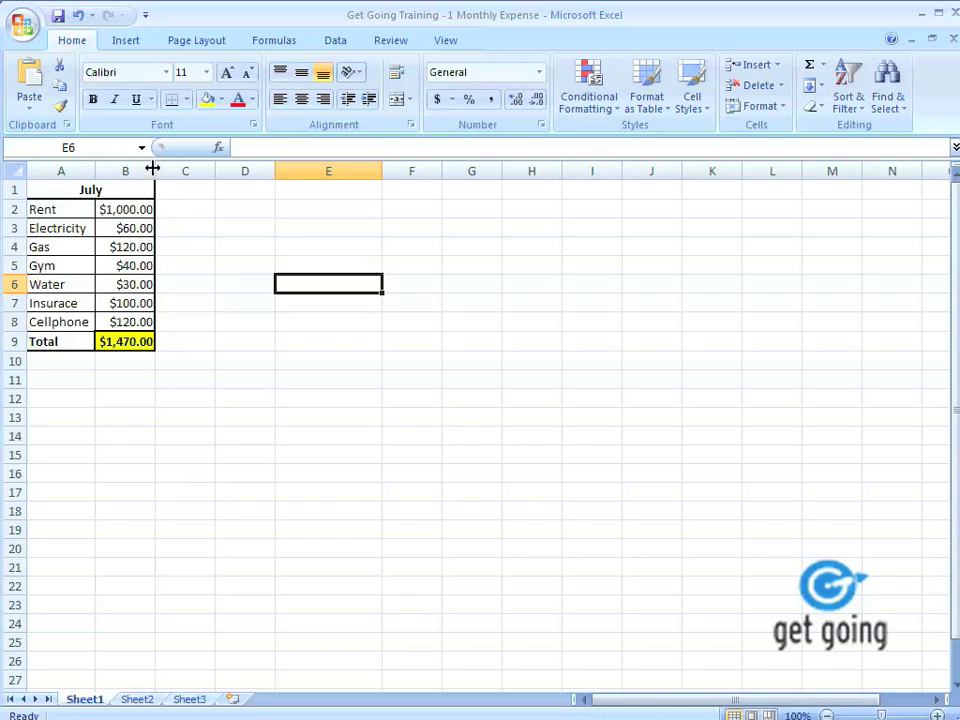
{"action": "left_click_drag", "start_coordinate": [154, 170], "coordinate": [126, 172]}
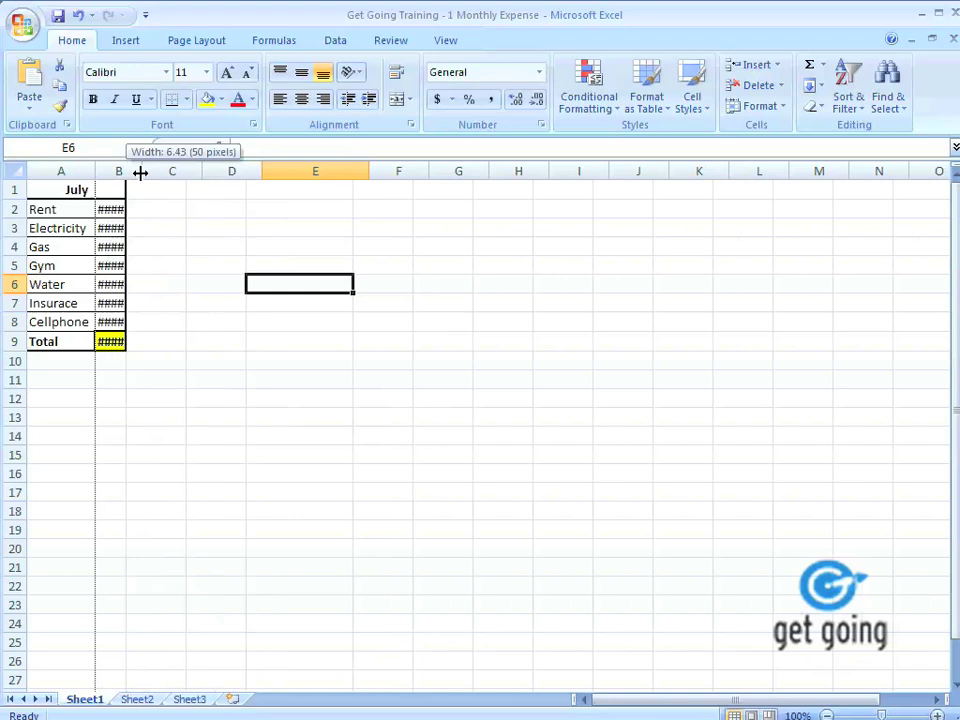
{"action": "left_click_drag", "start_coordinate": [140, 173], "coordinate": [135, 173]}
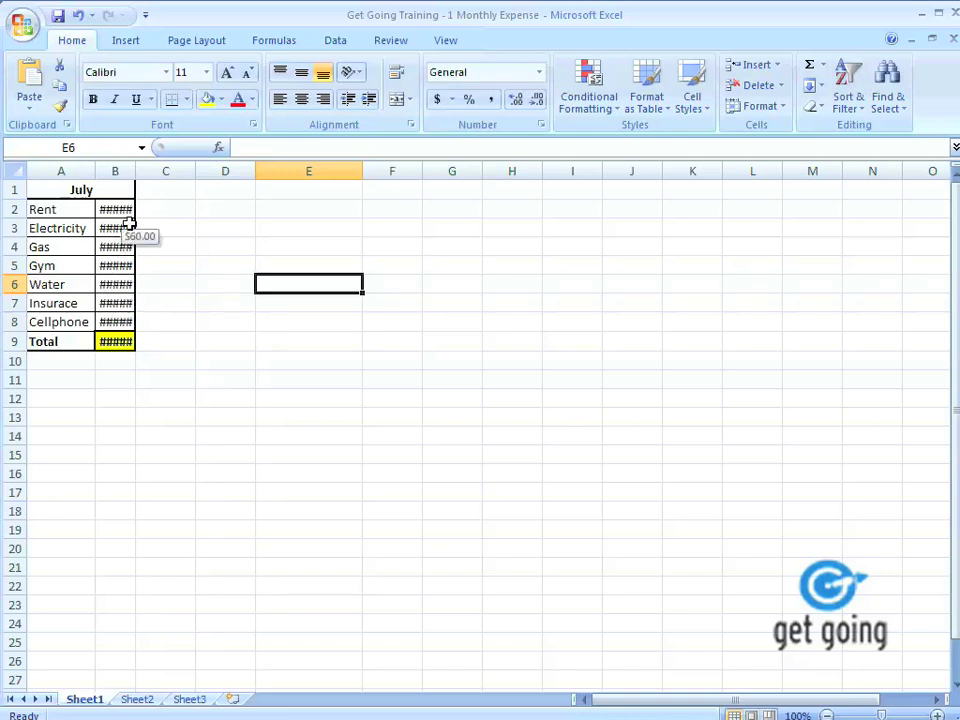
{"action": "left_click_drag", "start_coordinate": [134, 172], "coordinate": [171, 170]}
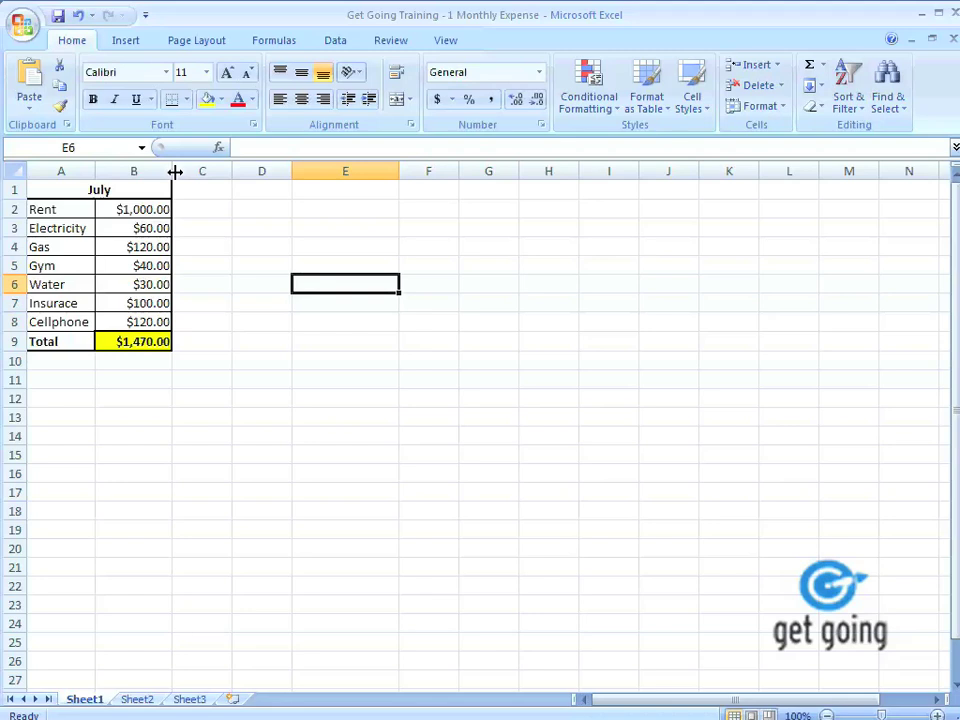
{"action": "double_click", "coordinate": [174, 171]}
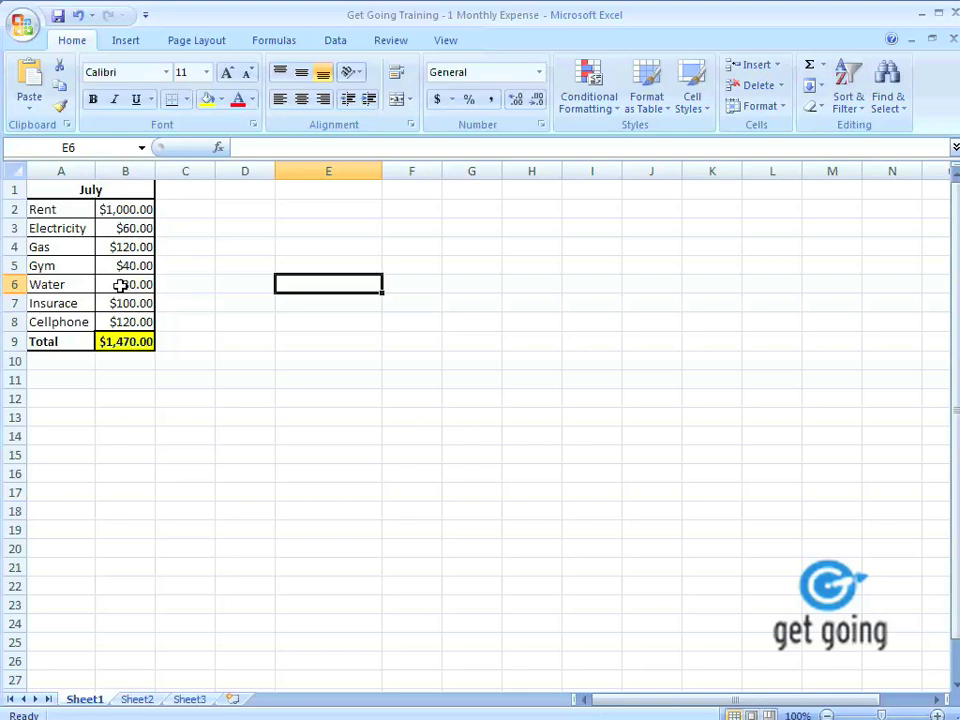
{"action": "left_click_drag", "start_coordinate": [137, 284], "coordinate": [66, 284]}
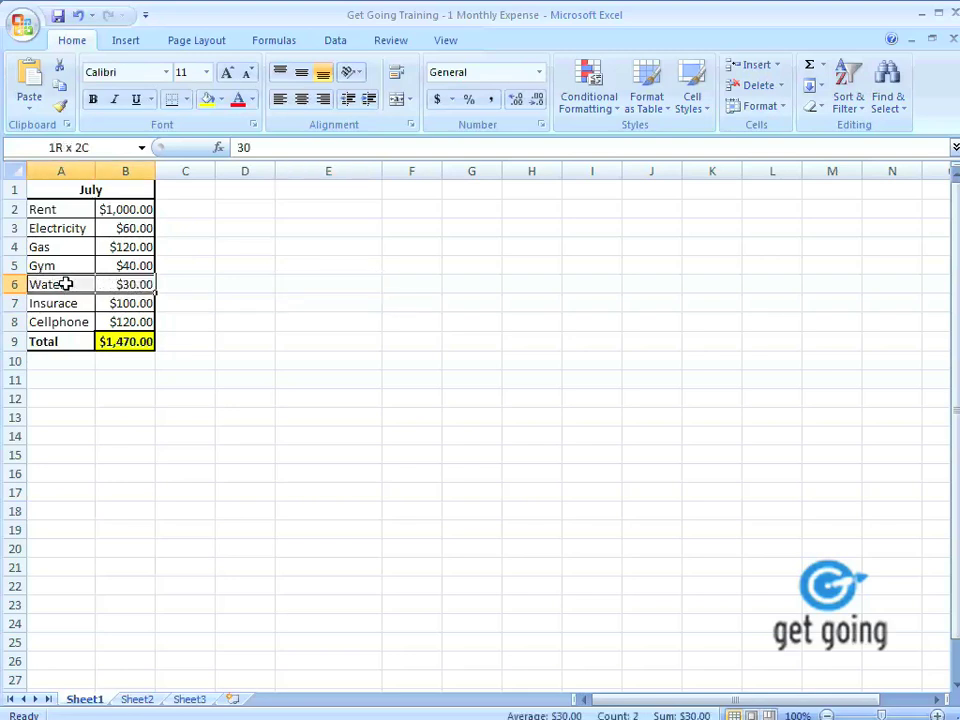
{"action": "key", "text": "Left"}
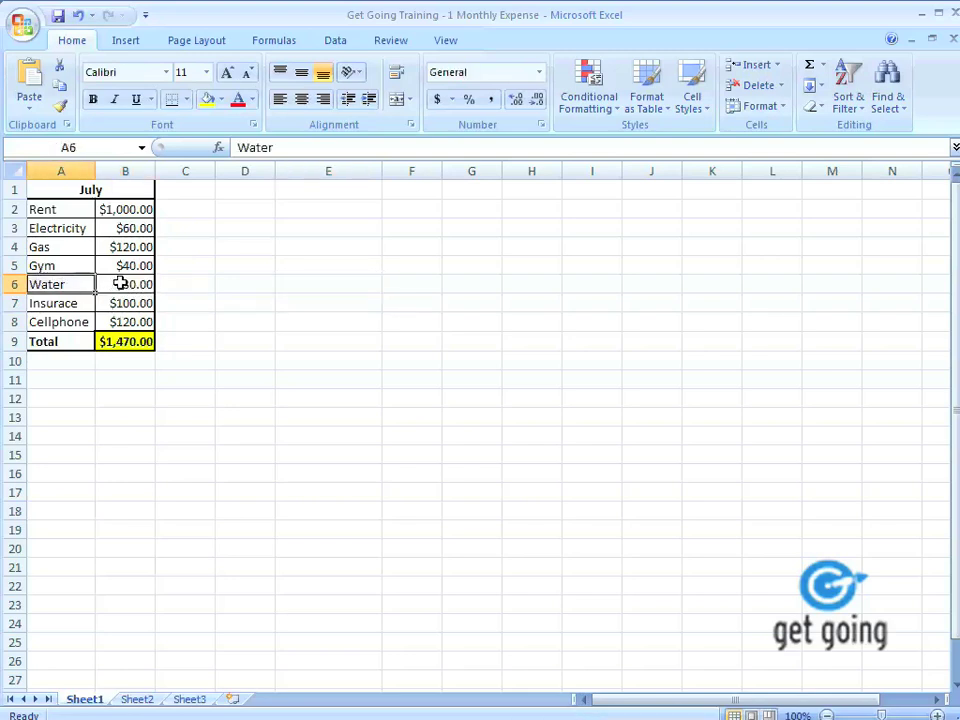
{"action": "left_click", "coordinate": [137, 284]}
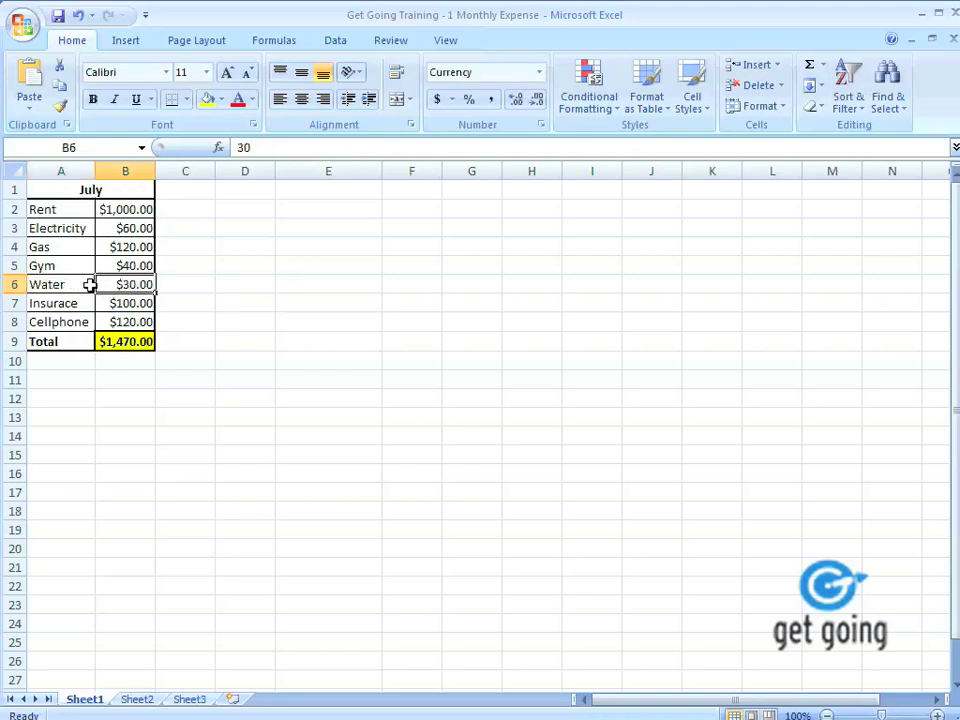
{"action": "left_click_drag", "start_coordinate": [62, 282], "coordinate": [118, 287]}
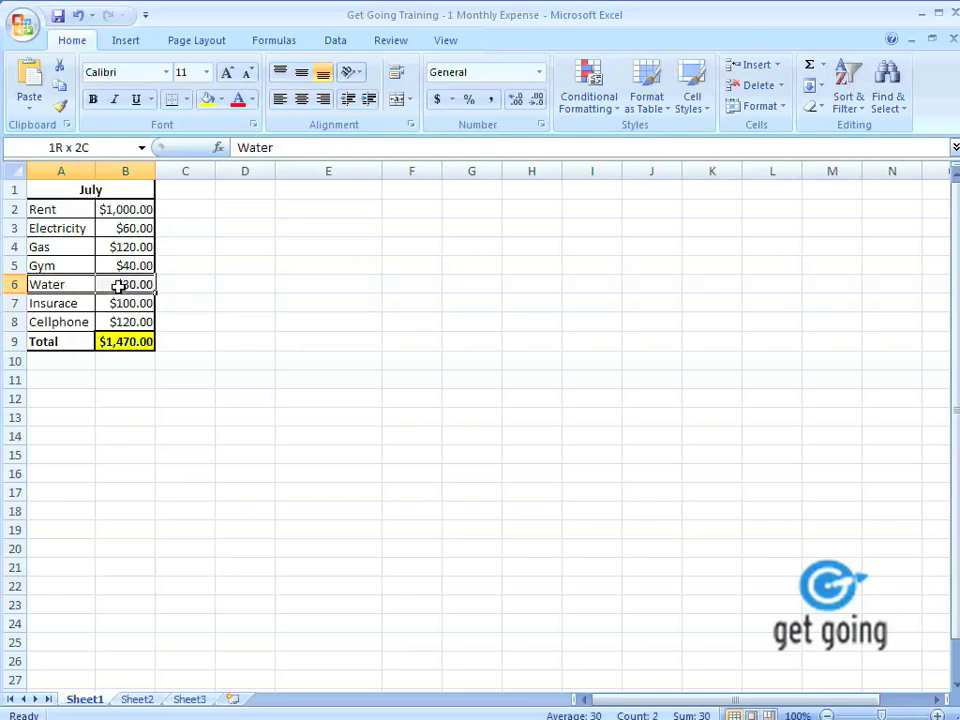
{"action": "left_click_drag", "start_coordinate": [118, 287], "coordinate": [118, 287]}
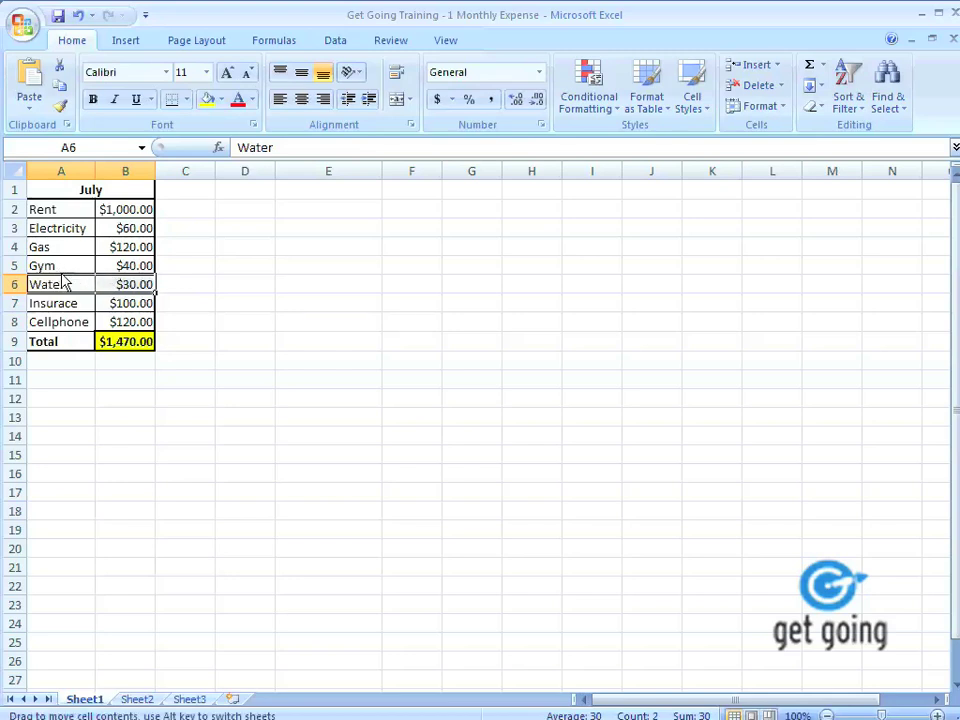
{"action": "left_click_drag", "start_coordinate": [64, 284], "coordinate": [52, 249]}
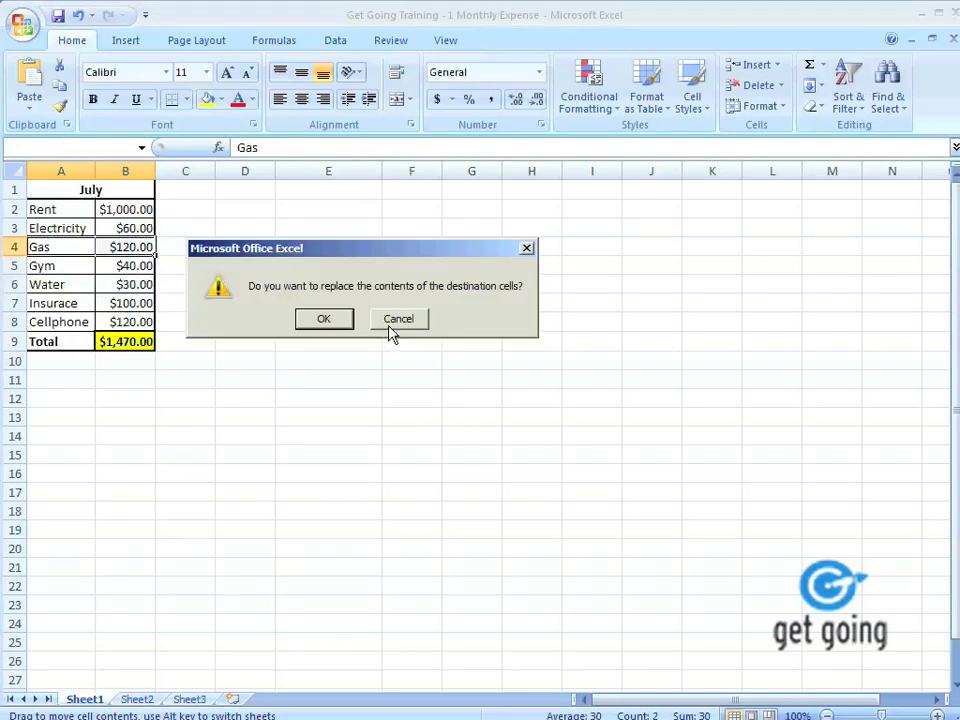
{"action": "left_click", "coordinate": [320, 319]}
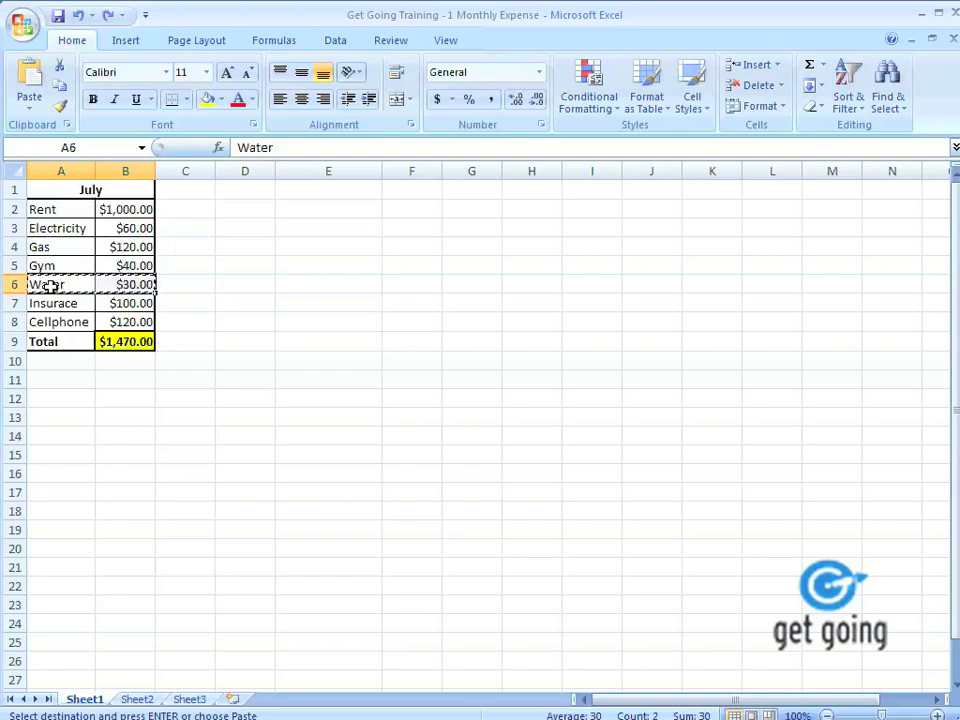
Move the Water entry above Gym using cut and Insert Cut Cells.
{"action": "right_click", "coordinate": [50, 287]}
{"action": "left_click", "coordinate": [87, 300]}
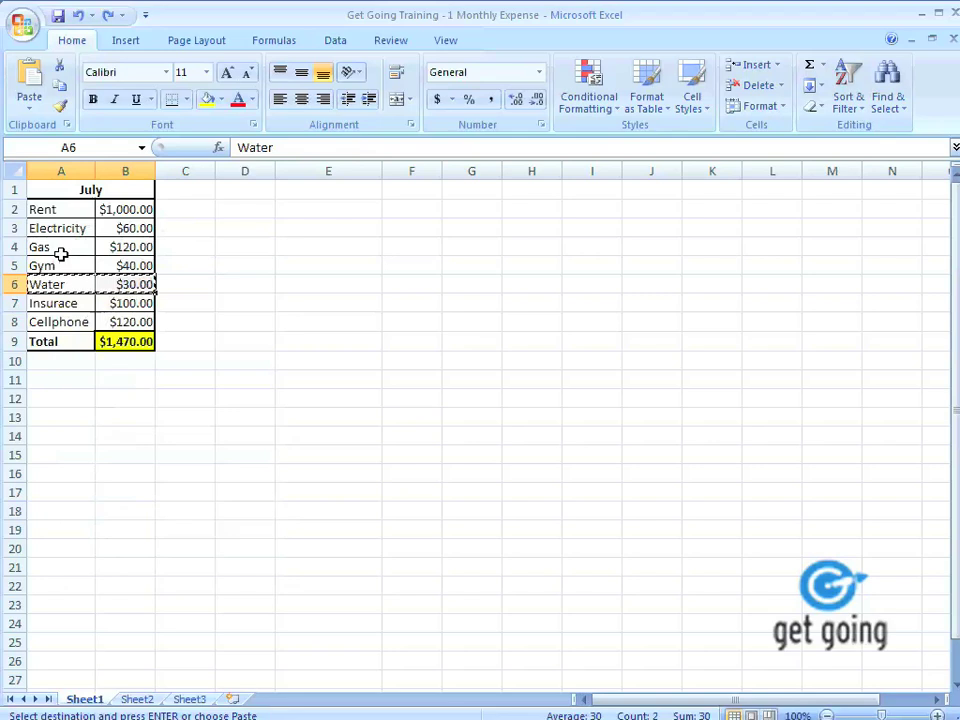
{"action": "left_click", "coordinate": [50, 265]}
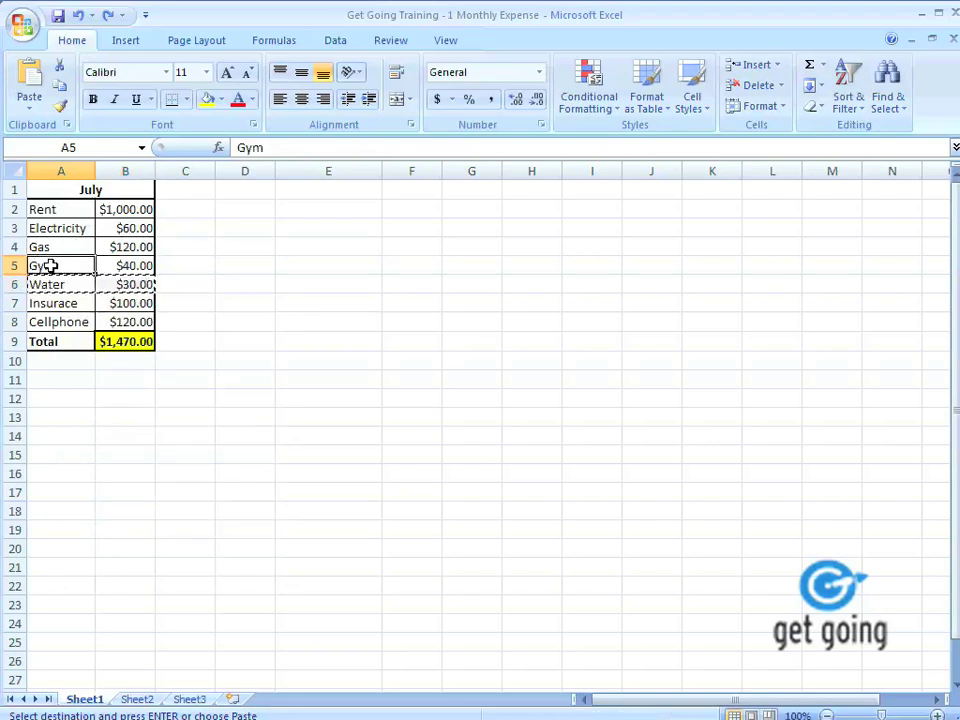
{"action": "right_click", "coordinate": [50, 265]}
{"action": "left_click", "coordinate": [110, 362]}
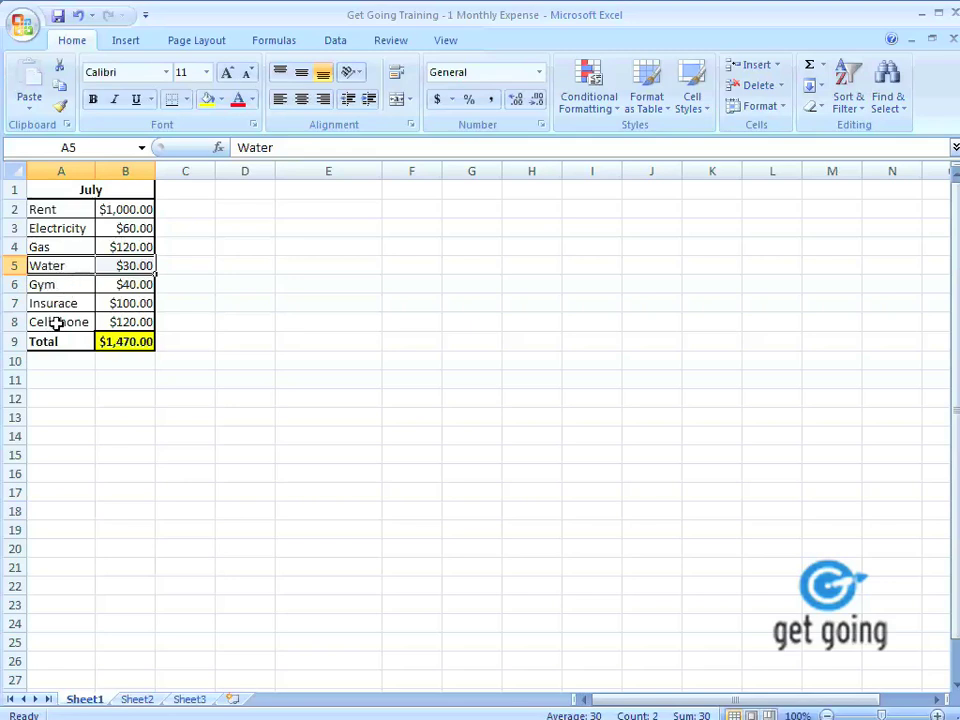
Move the Electricity entry (A3:B3) just above Cellphone with Insert Cut Cells.
{"action": "left_click", "coordinate": [58, 227]}
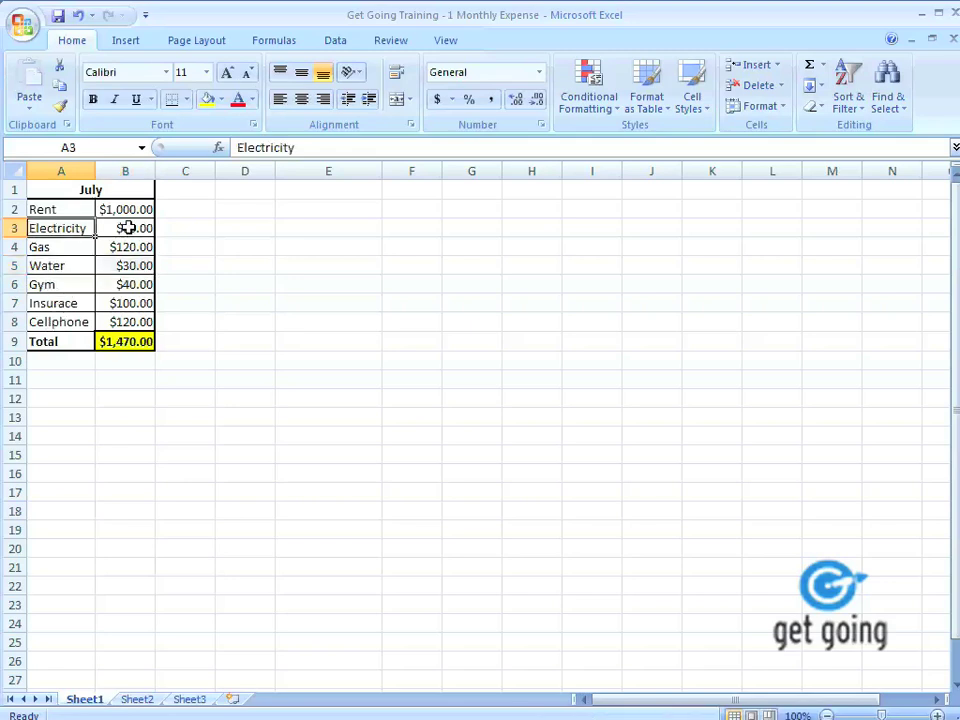
{"action": "left_click_drag", "start_coordinate": [128, 228], "coordinate": [90, 224]}
{"action": "right_click", "coordinate": [73, 226]}
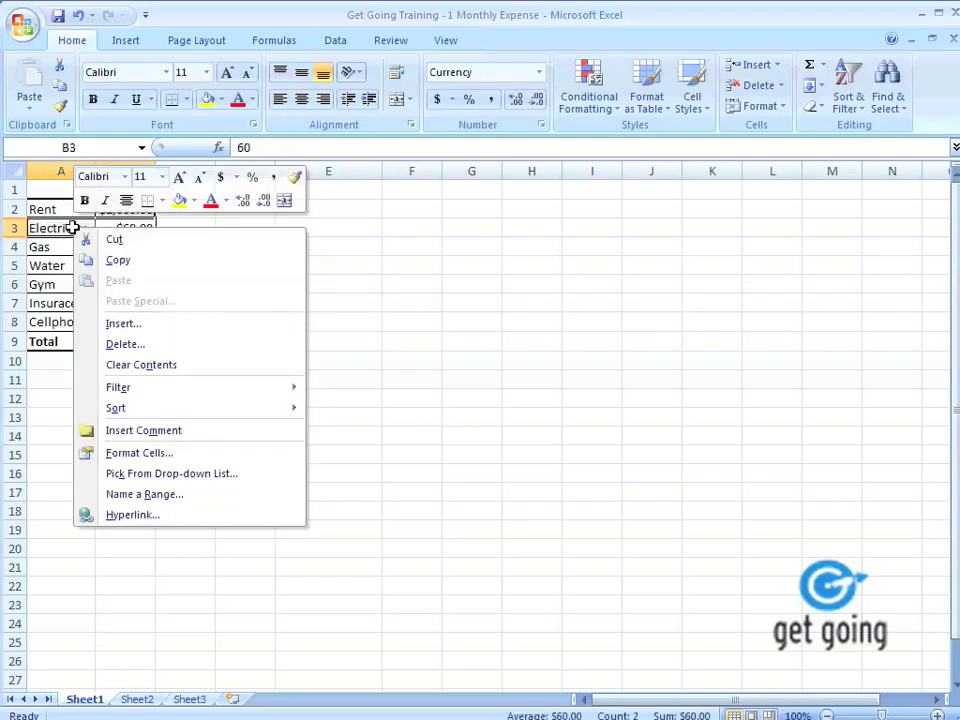
{"action": "left_click", "coordinate": [117, 242]}
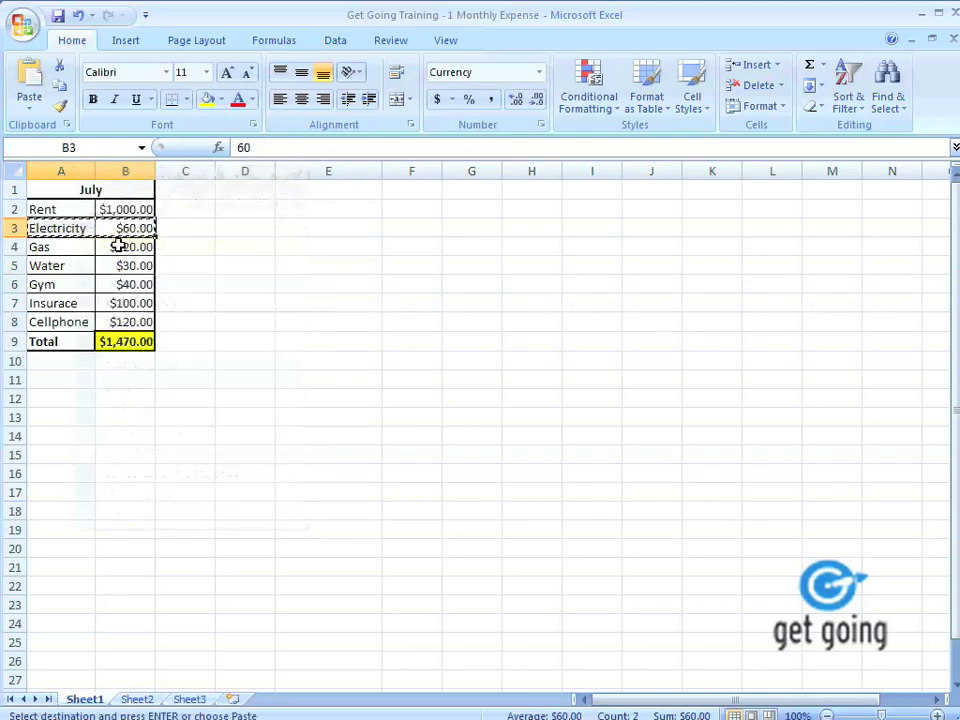
{"action": "left_click", "coordinate": [59, 322]}
{"action": "right_click", "coordinate": [59, 322]}
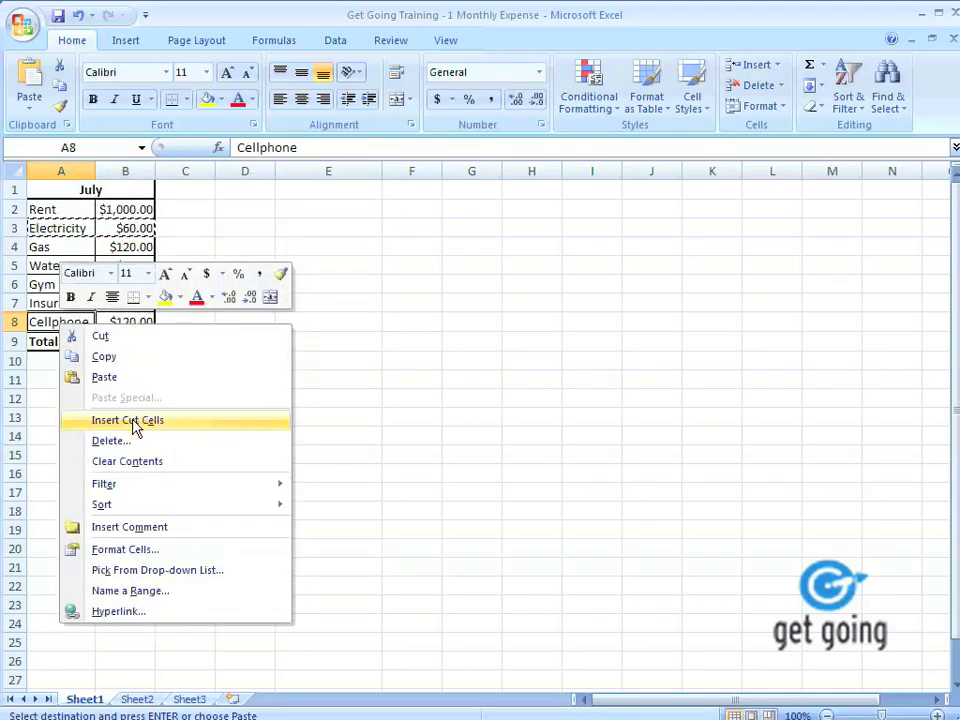
{"action": "left_click", "coordinate": [125, 420]}
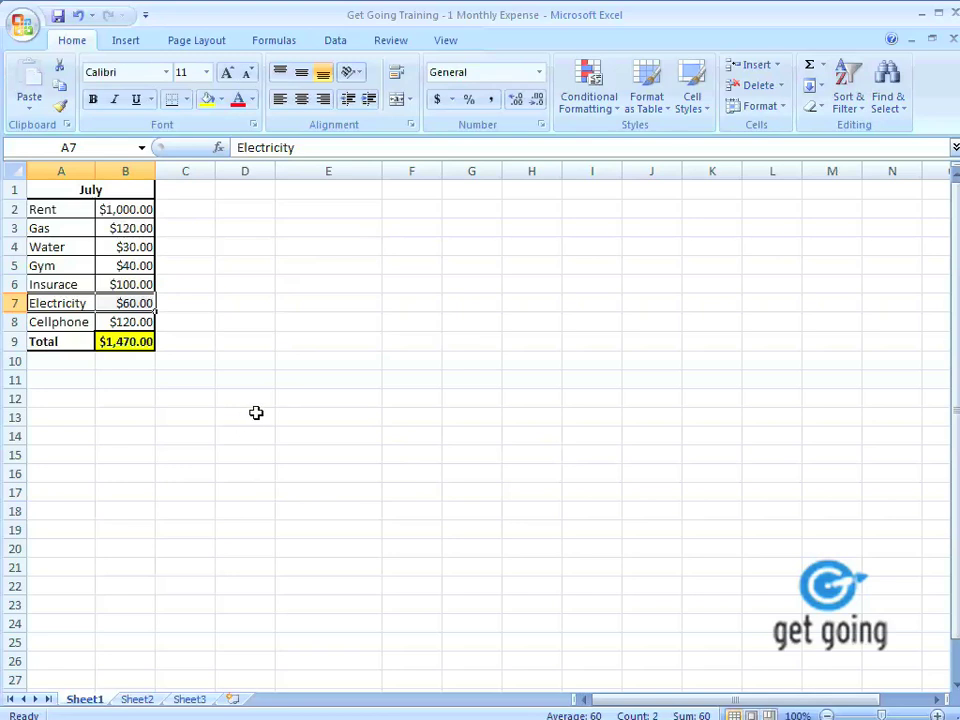
{"action": "scroll", "coordinate": [254, 414], "scroll_direction": "down", "scroll_amount": 4}
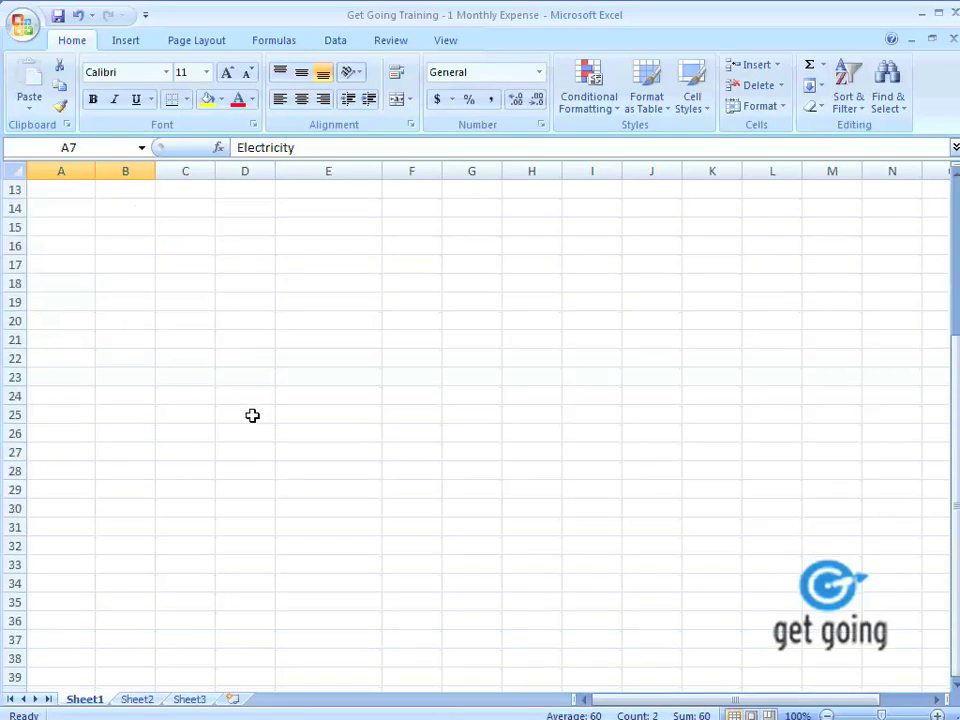
{"action": "scroll", "coordinate": [252, 415], "scroll_direction": "up", "scroll_amount": 4}
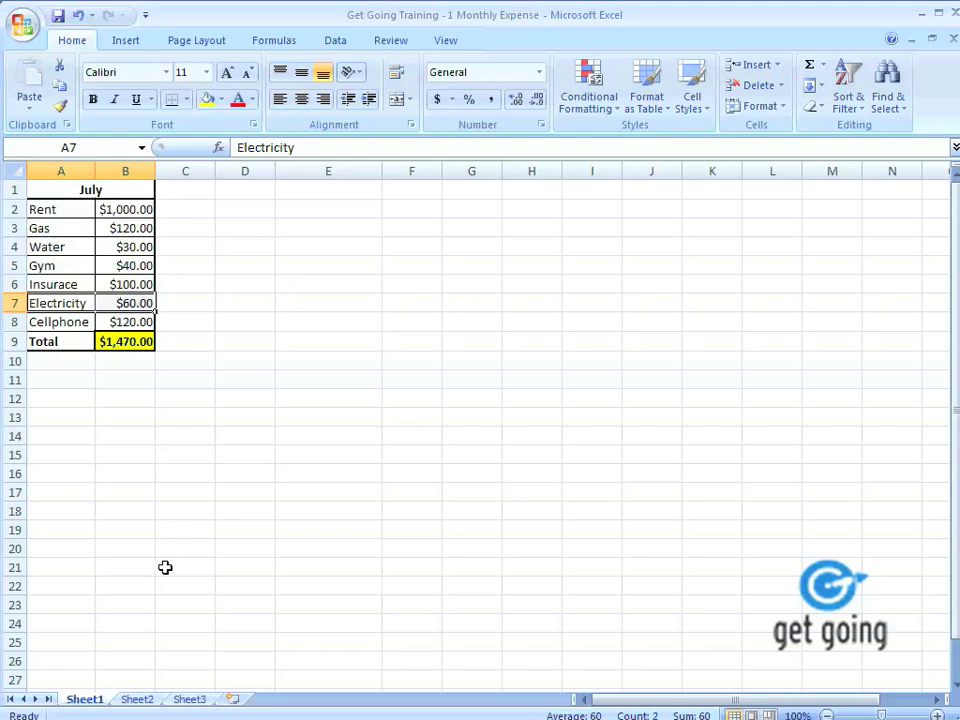
{"action": "left_click", "coordinate": [117, 700]}
Rename the Sheet1 tab to 'July Expense'.
{"action": "left_click", "coordinate": [80, 702]}
{"action": "left_click", "coordinate": [138, 702]}
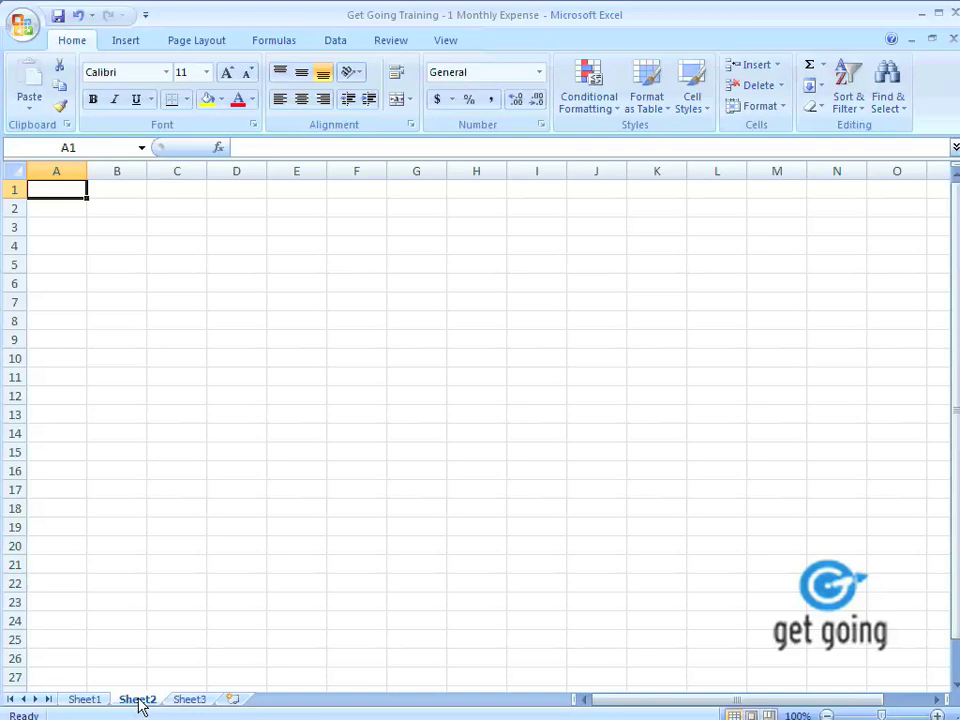
{"action": "right_click", "coordinate": [88, 702]}
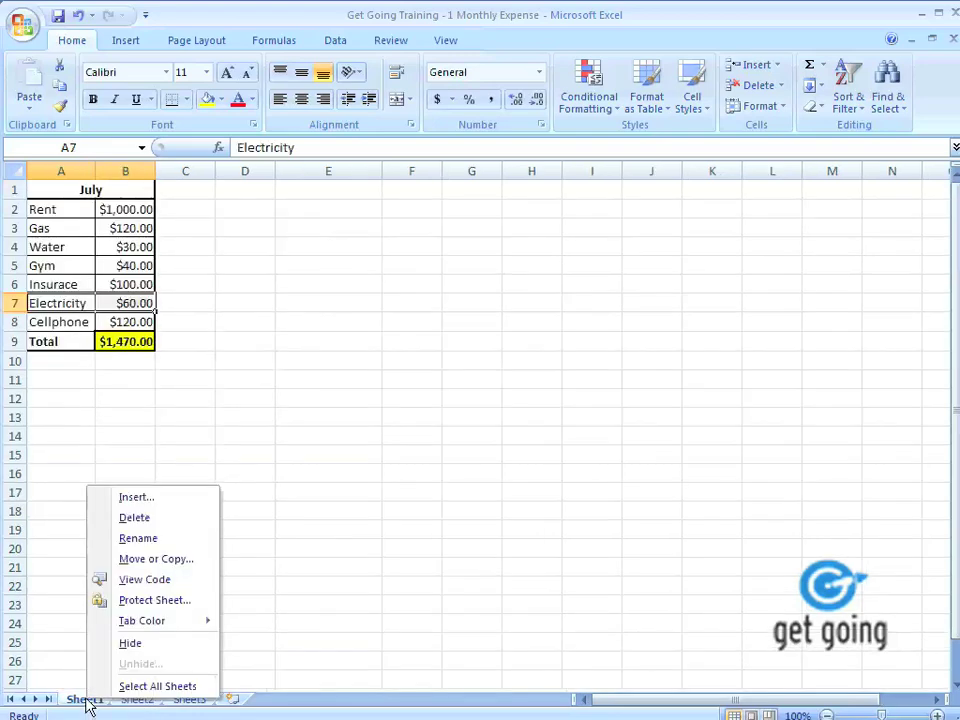
{"action": "left_click", "coordinate": [152, 540]}
{"action": "type", "text": "Jul"}
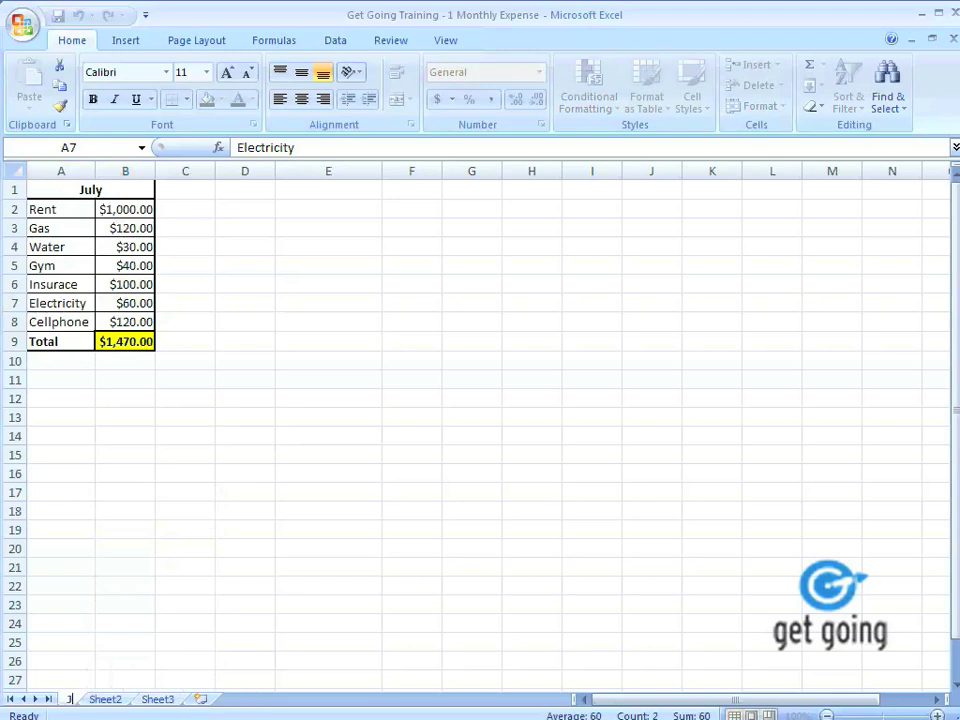
{"action": "type", "text": "y Expense"}
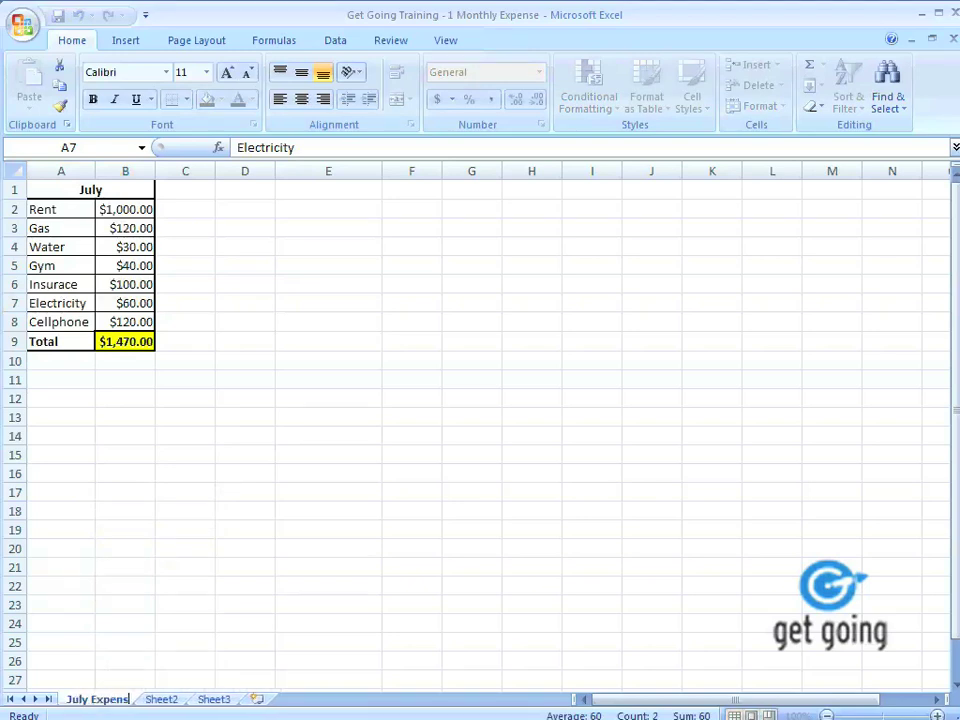
{"action": "left_click", "coordinate": [161, 700]}
{"action": "left_click", "coordinate": [118, 703]}
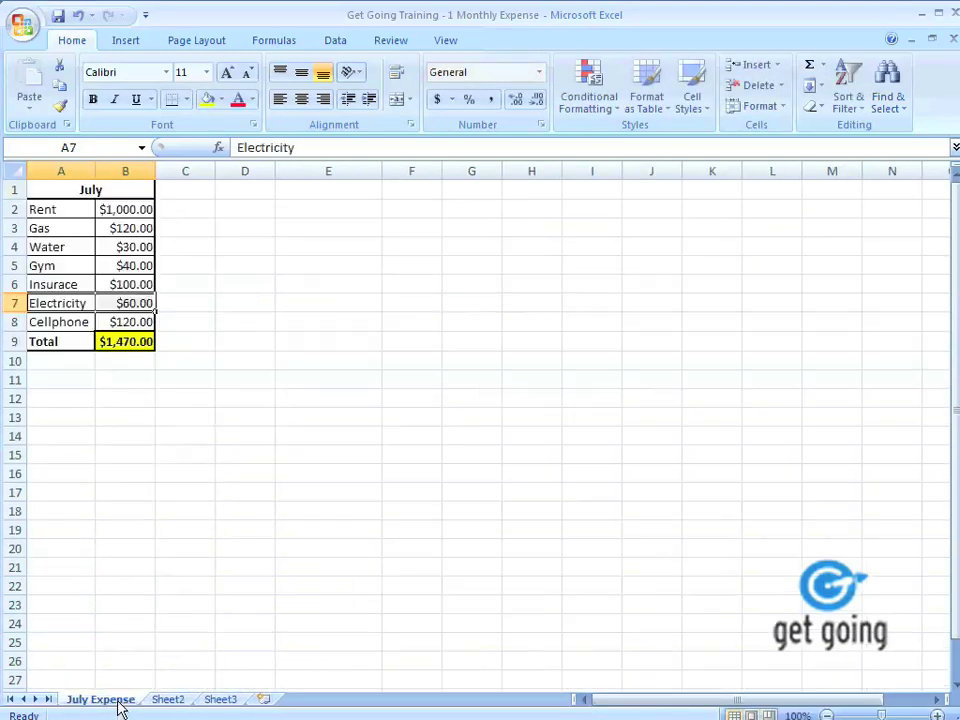
Set the July Expense tab colour to red.
{"action": "right_click", "coordinate": [118, 704]}
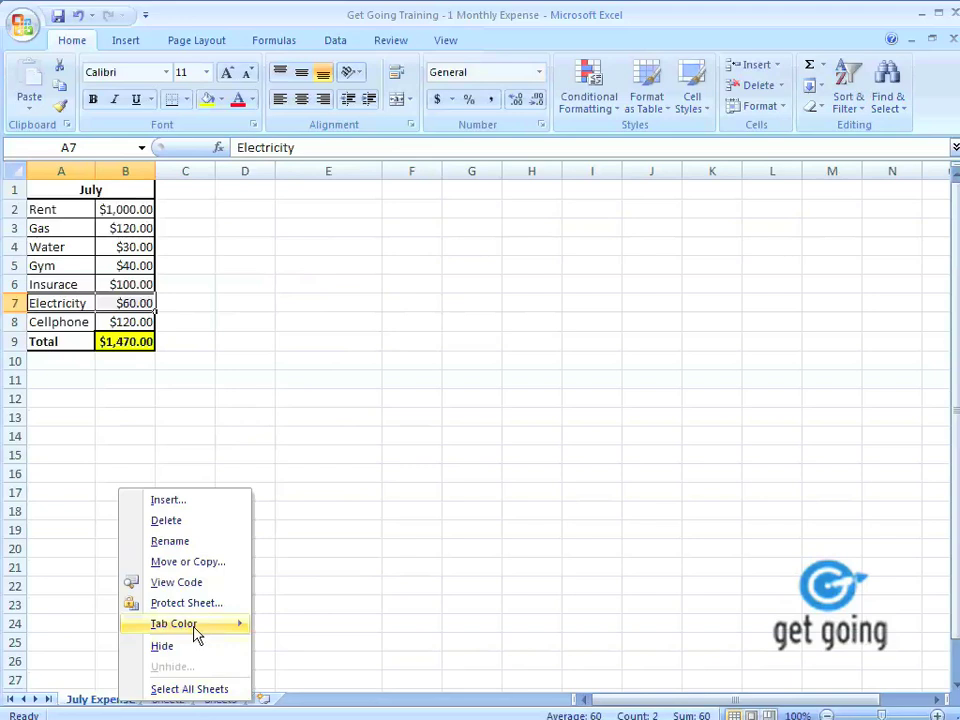
{"action": "mouse_move", "coordinate": [206, 633]}
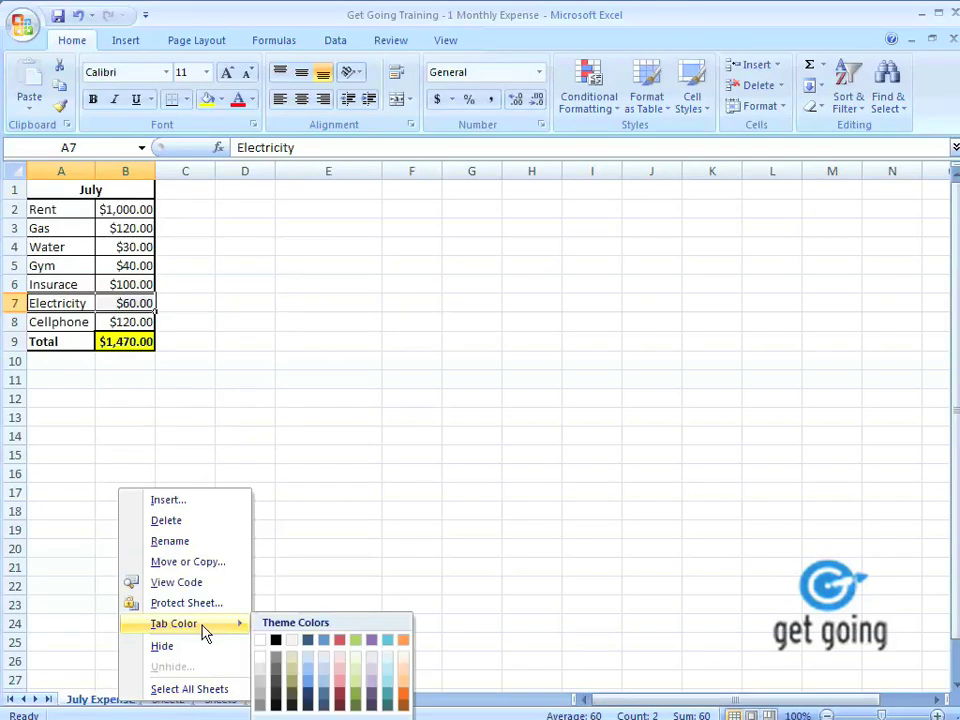
{"action": "right_click", "coordinate": [110, 706]}
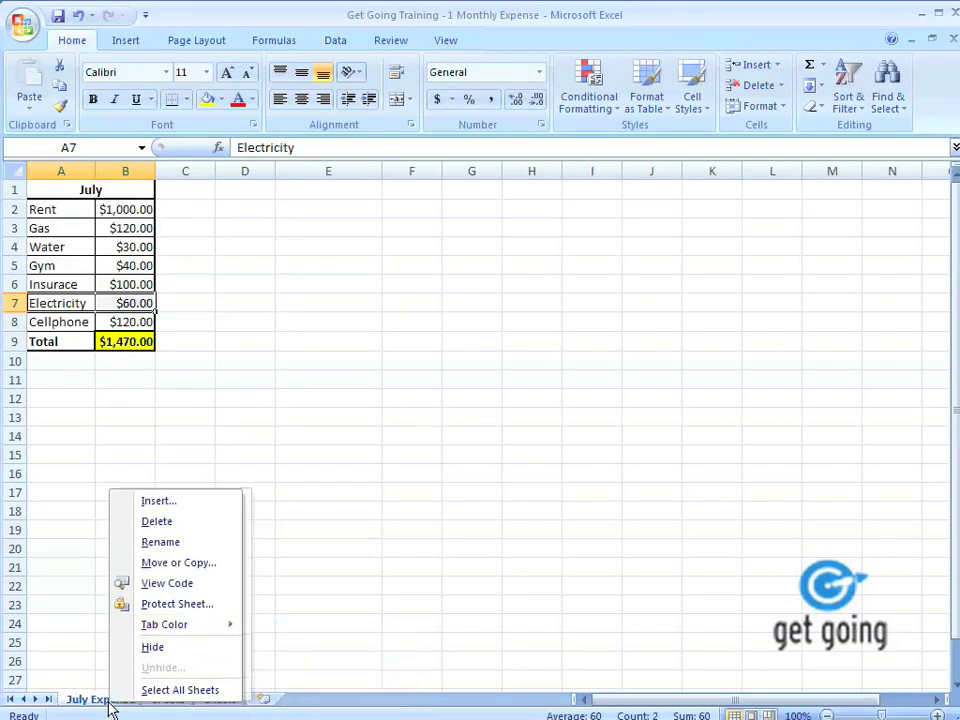
{"action": "mouse_move", "coordinate": [219, 630]}
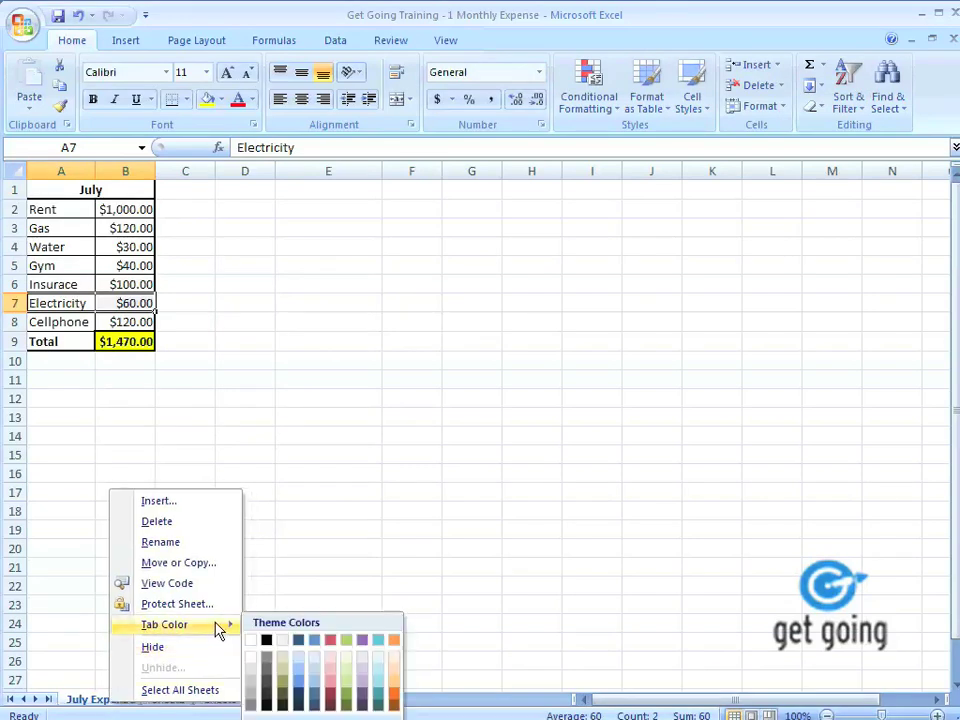
{"action": "left_click", "coordinate": [333, 641]}
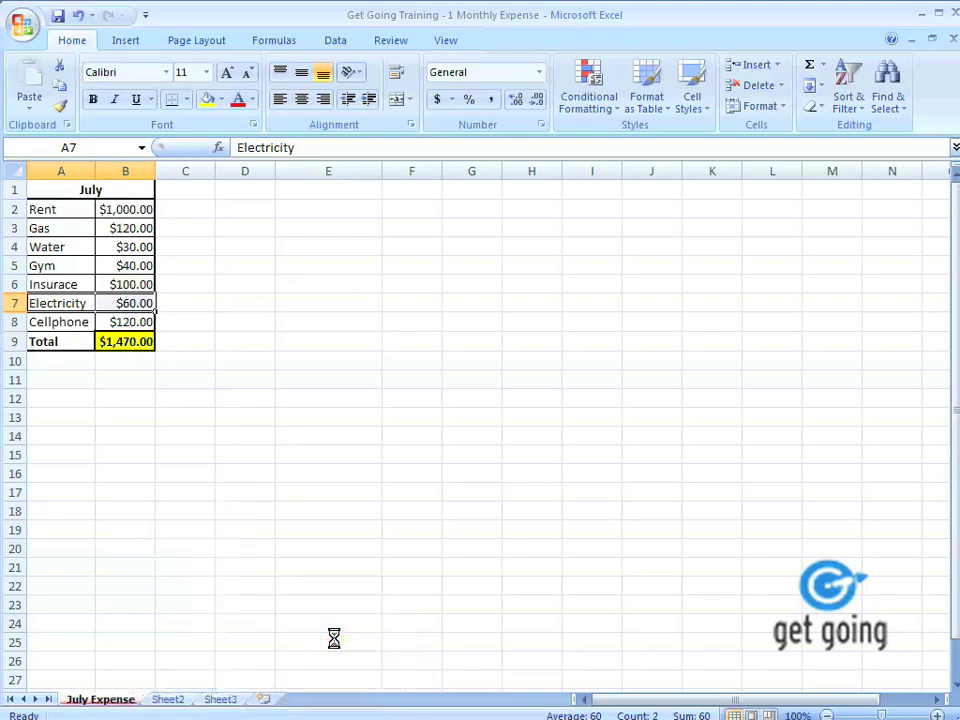
{"action": "left_click", "coordinate": [168, 702]}
{"action": "left_click", "coordinate": [106, 700]}
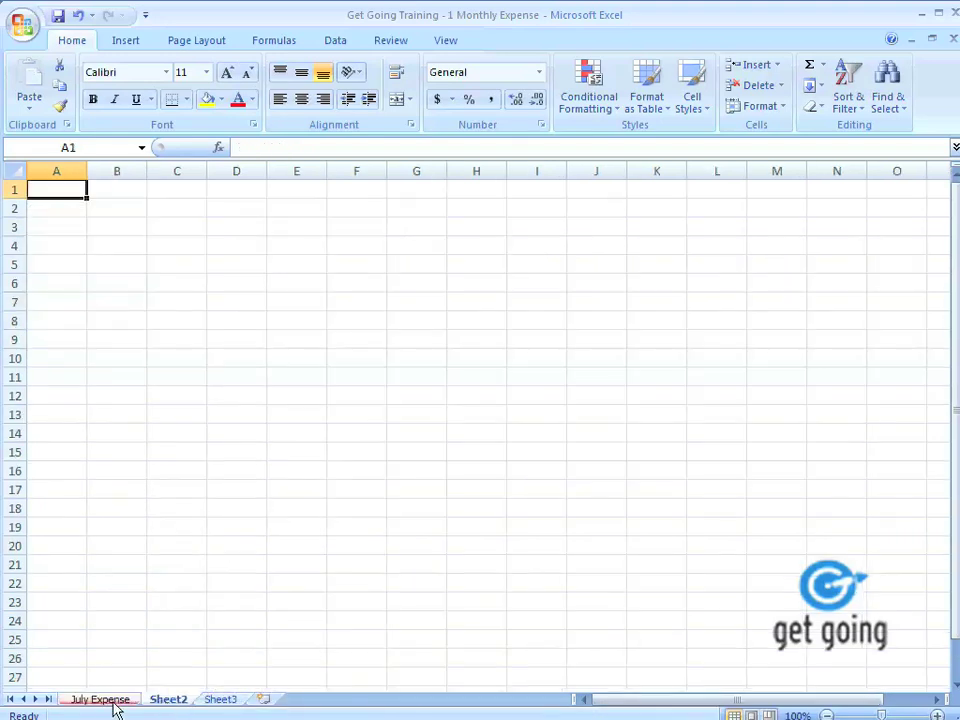
Rename the Sheet2 tab to 'August Expense'.
{"action": "left_click", "coordinate": [157, 702]}
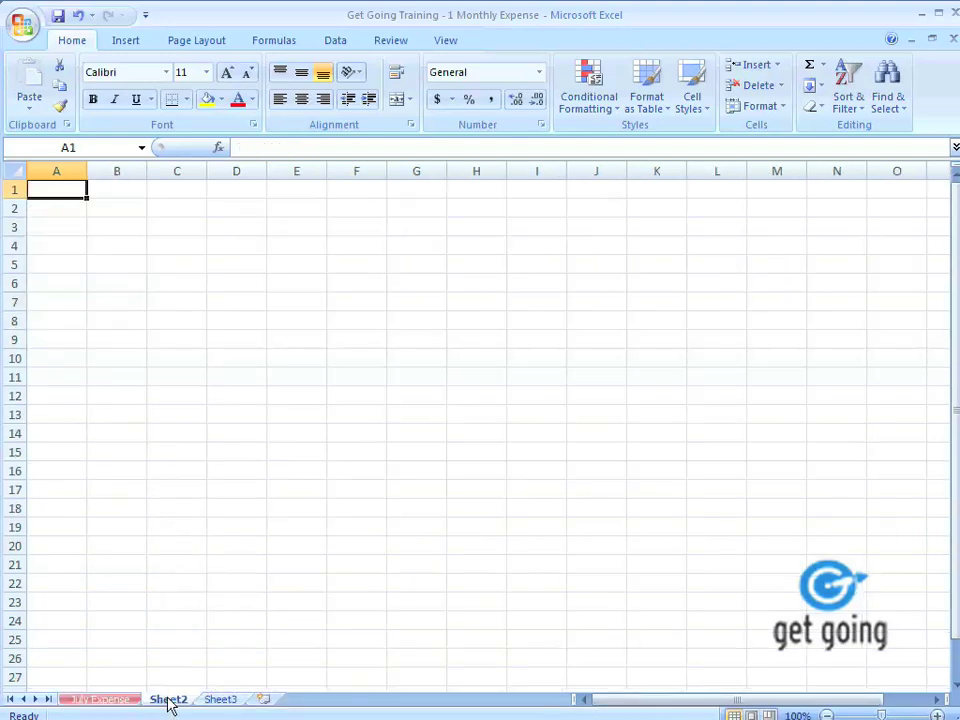
{"action": "right_click", "coordinate": [168, 703]}
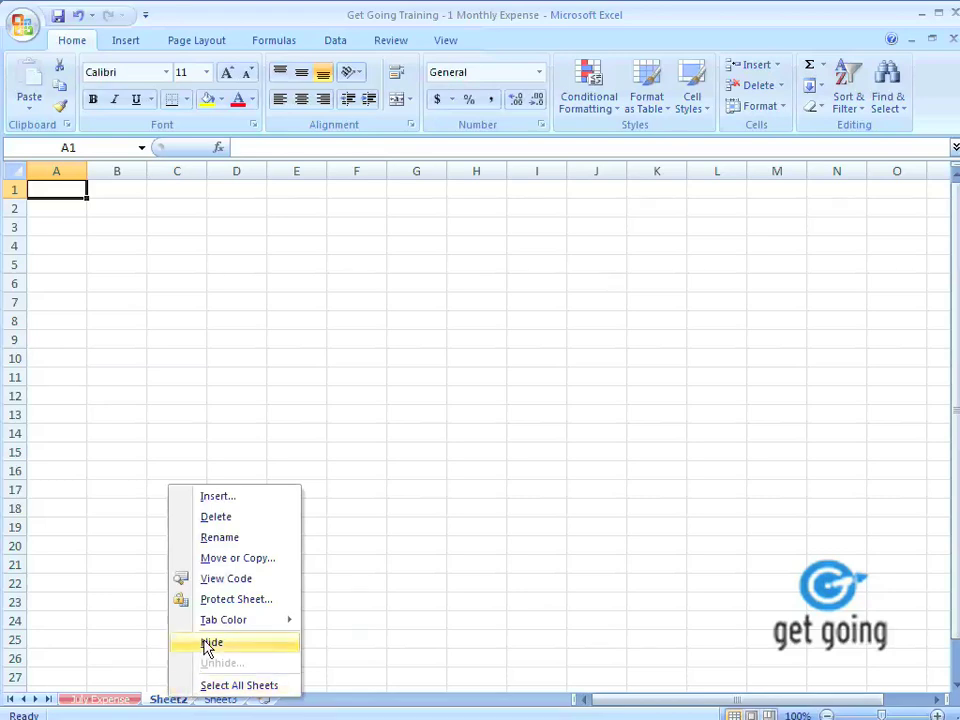
{"action": "left_click", "coordinate": [220, 538]}
{"action": "type", "text": "August Expense"}
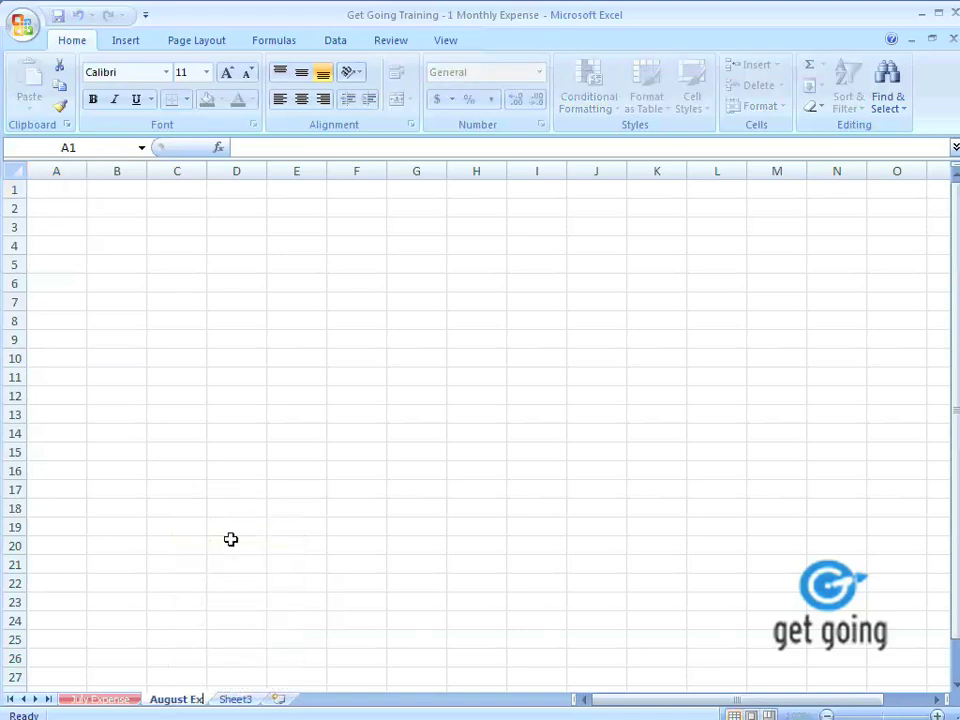
{"action": "left_click", "coordinate": [262, 700]}
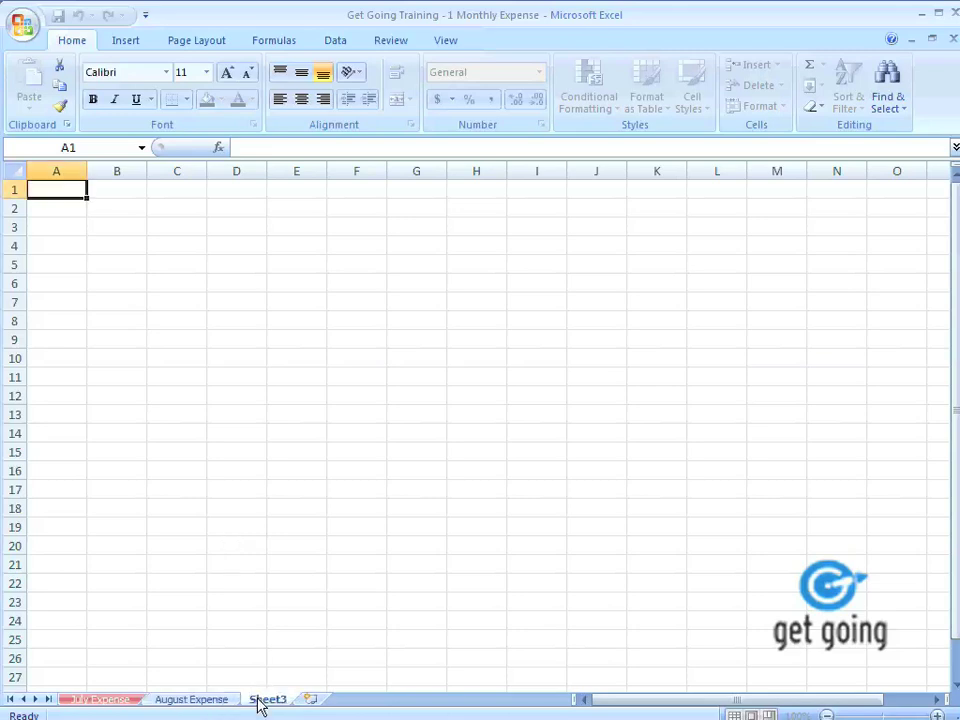
{"action": "right_click", "coordinate": [193, 703]}
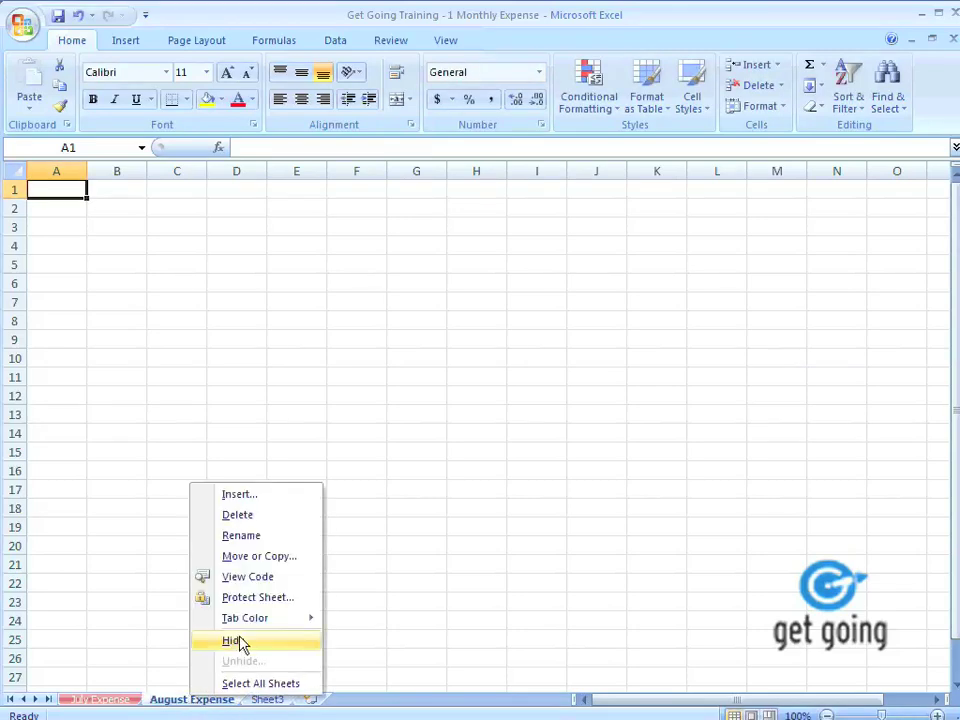
{"action": "mouse_move", "coordinate": [245, 618]}
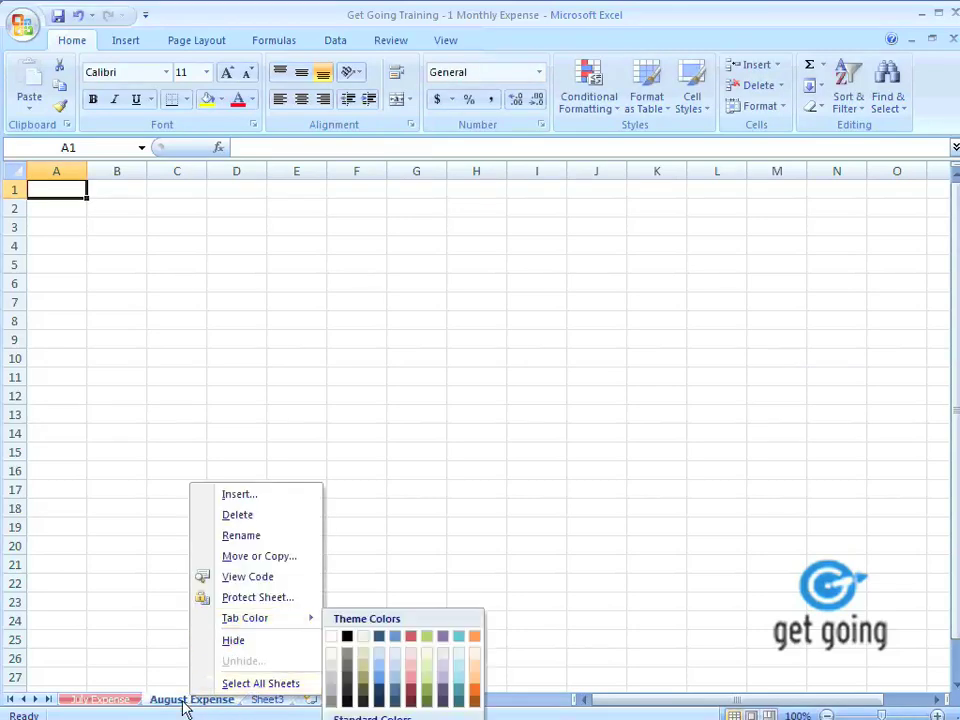
Colour the August Expense tab and copy the July table A1:B9.
{"action": "left_click", "coordinate": [379, 637]}
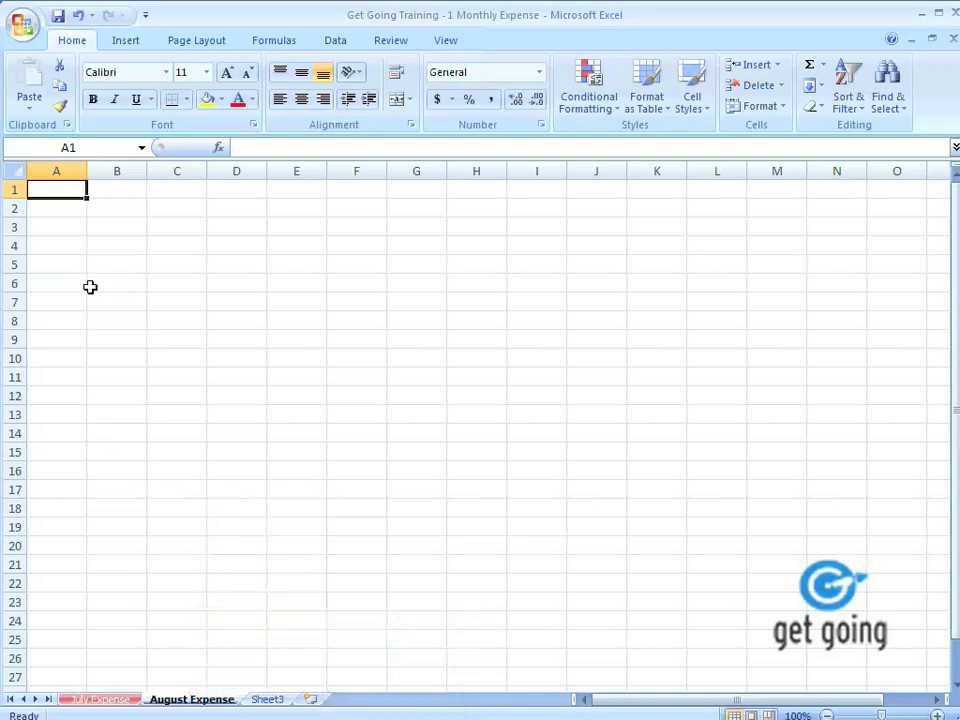
{"action": "key", "text": "ctrl+Page_Up"}
{"action": "left_click_drag", "start_coordinate": [146, 340], "coordinate": [55, 189]}
{"action": "right_click", "coordinate": [55, 189]}
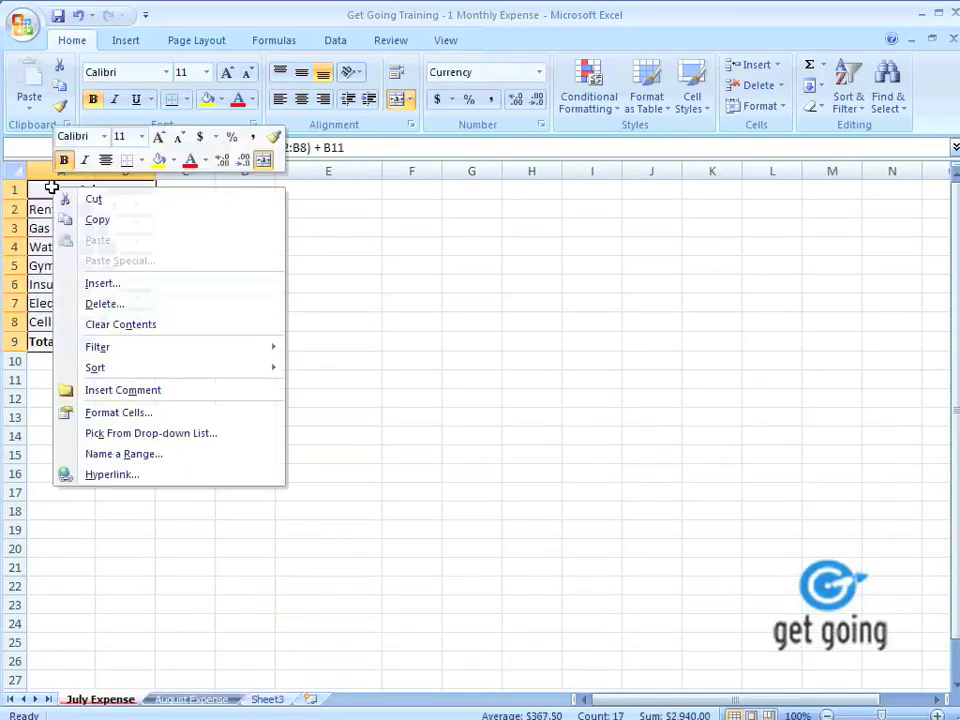
{"action": "left_click", "coordinate": [116, 226]}
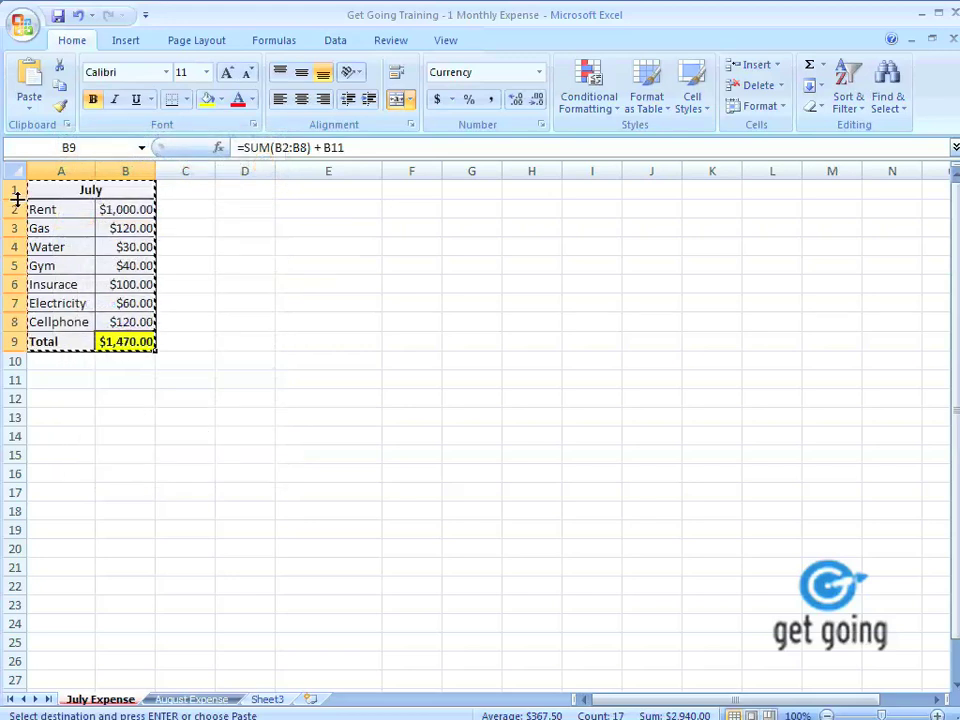
Paste the July table into cell A1 of the August Expense sheet.
{"action": "left_click", "coordinate": [184, 699]}
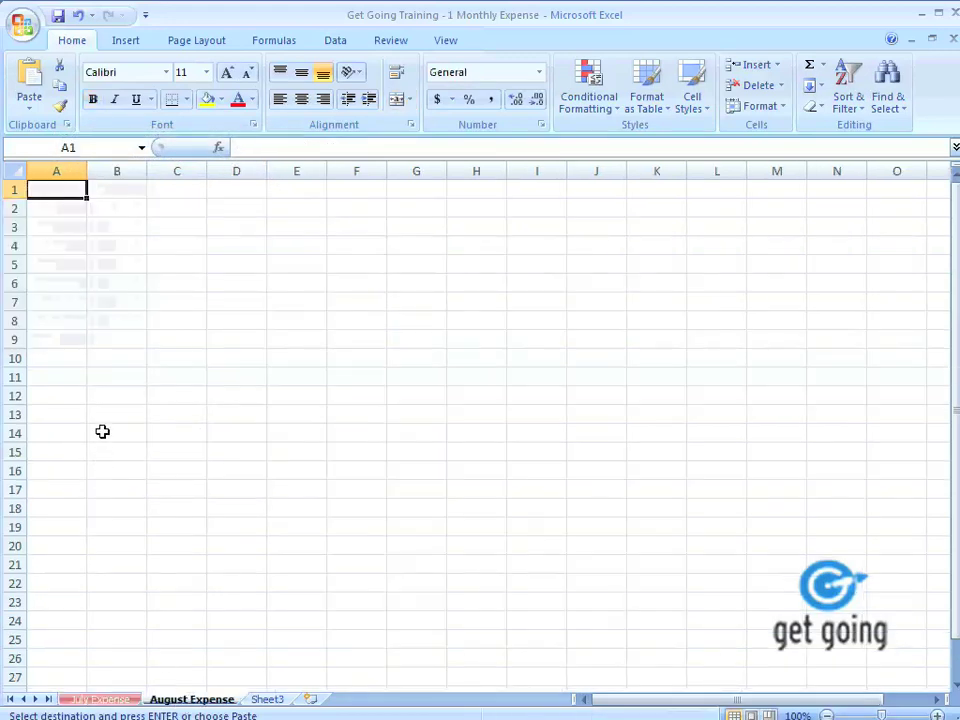
{"action": "right_click", "coordinate": [58, 192]}
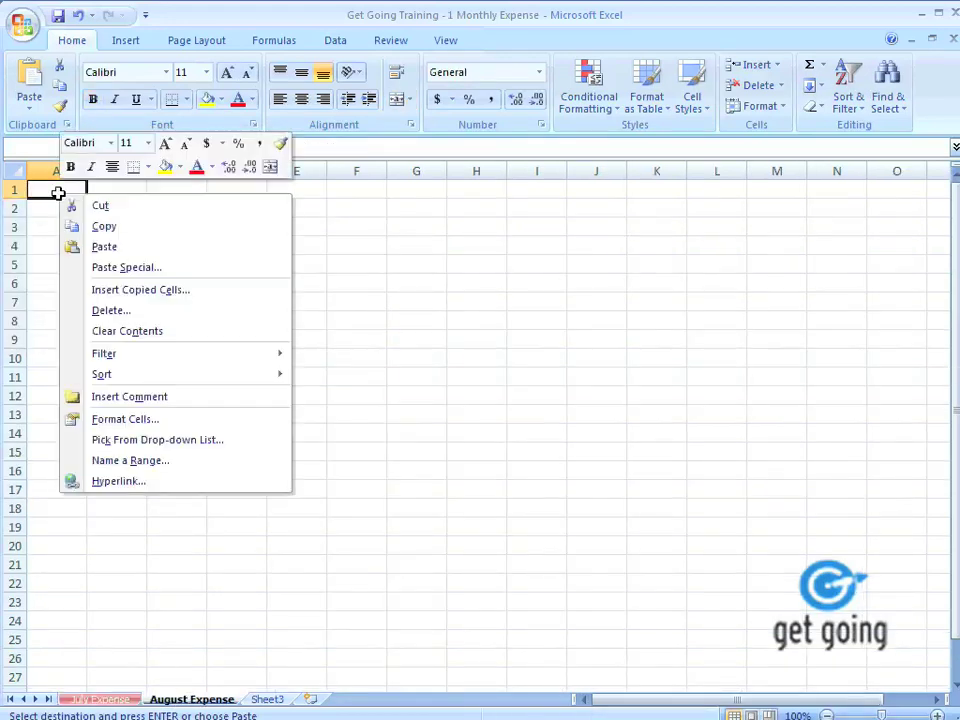
{"action": "left_click", "coordinate": [126, 254]}
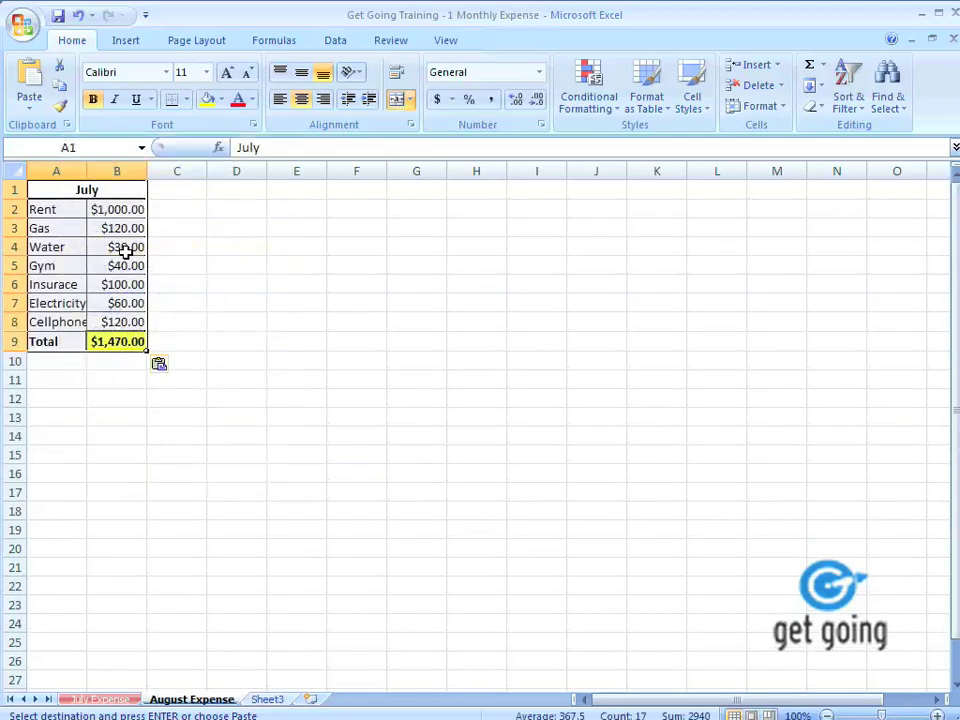
{"action": "left_click", "coordinate": [216, 290]}
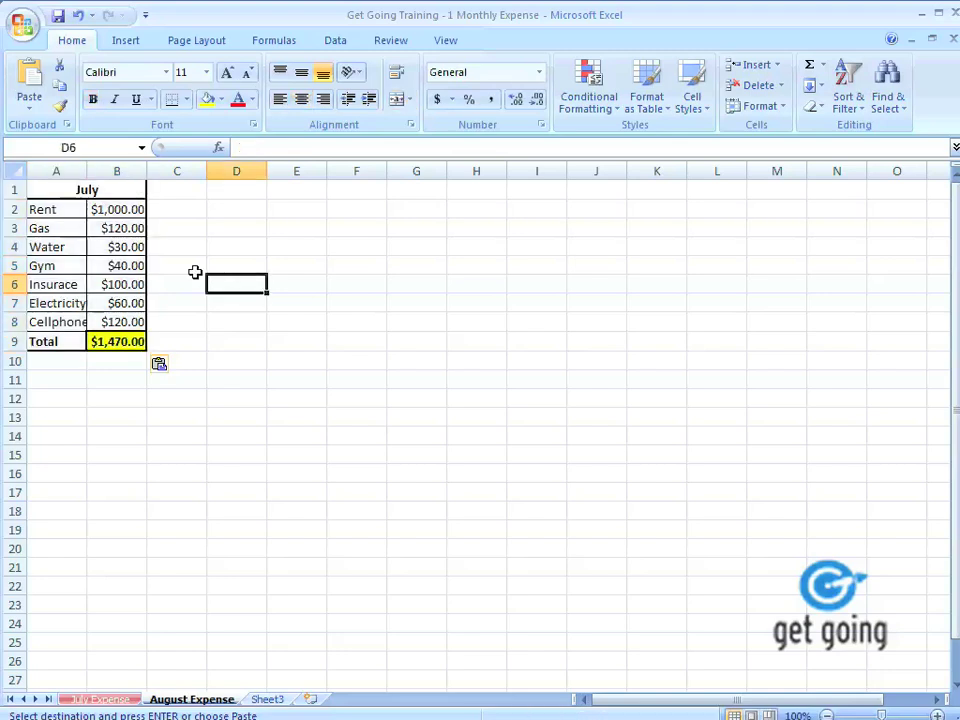
Change the pasted table's header from July to August.
{"action": "double_click", "coordinate": [92, 190]}
{"action": "left_click_drag", "start_coordinate": [92, 190], "coordinate": [77, 187]}
{"action": "type", "text": "August"}
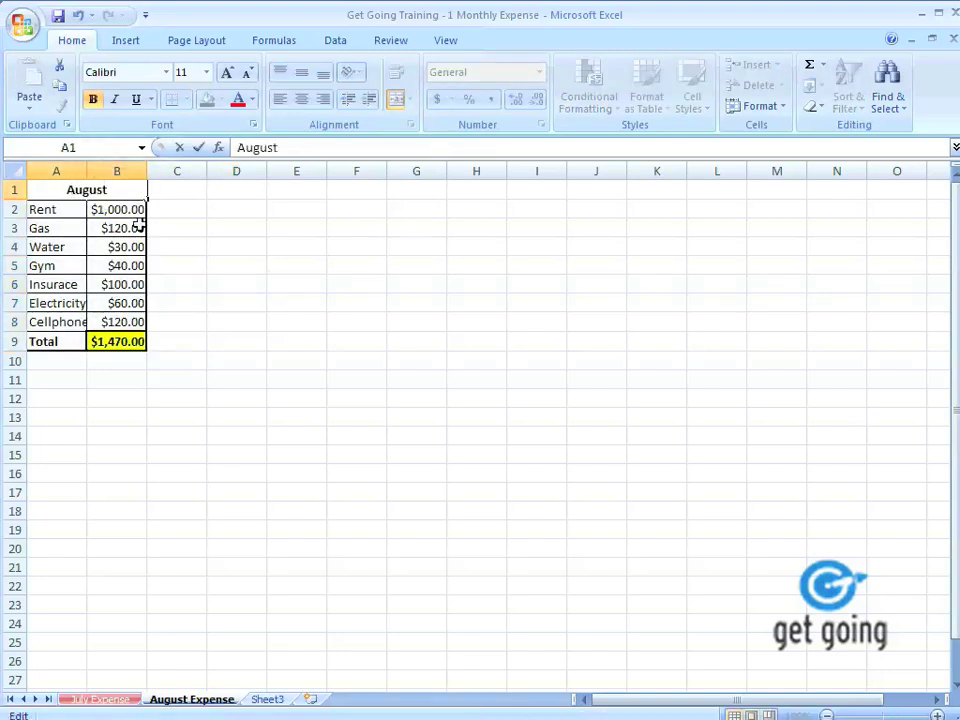
{"action": "left_click", "coordinate": [172, 229]}
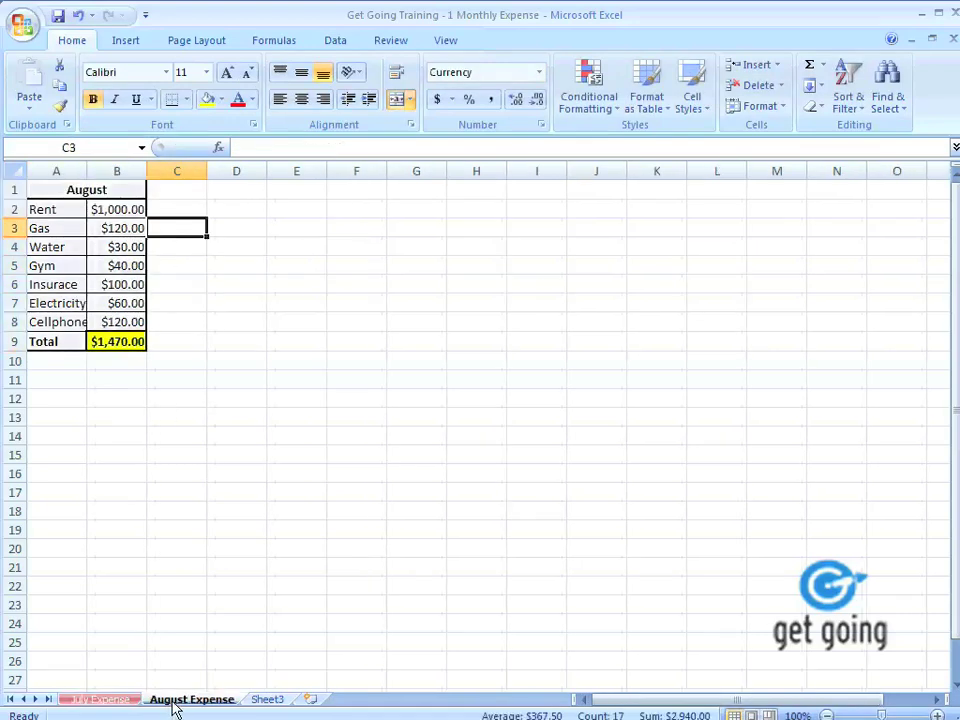
{"action": "left_click", "coordinate": [198, 554]}
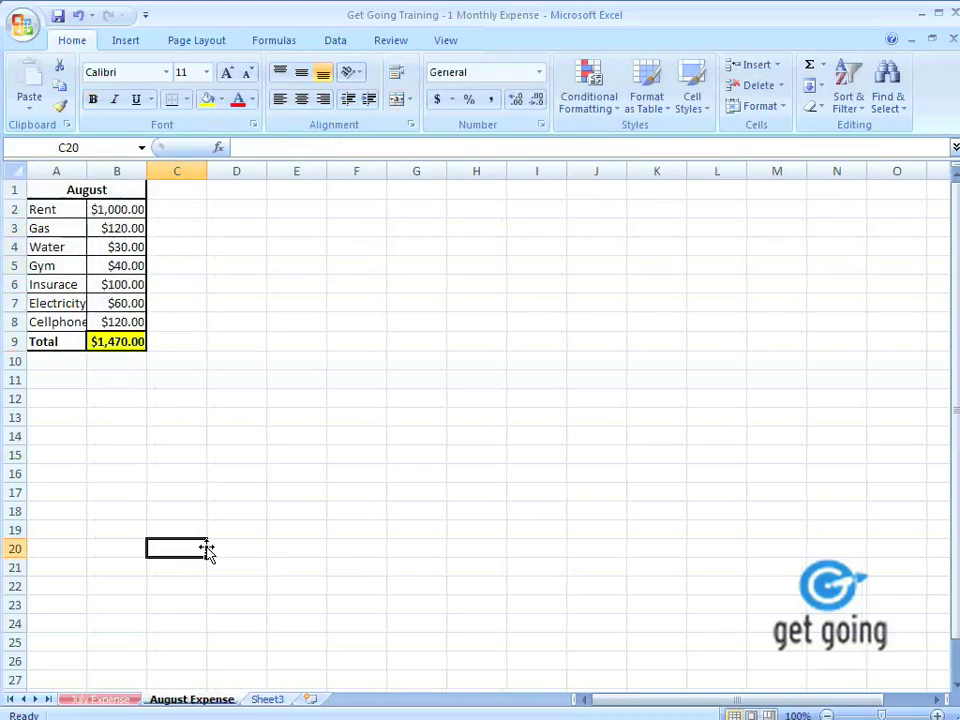
Try a month fill from the July header, then undo it and clear a test 'August' in C1.
{"action": "left_click", "coordinate": [119, 702]}
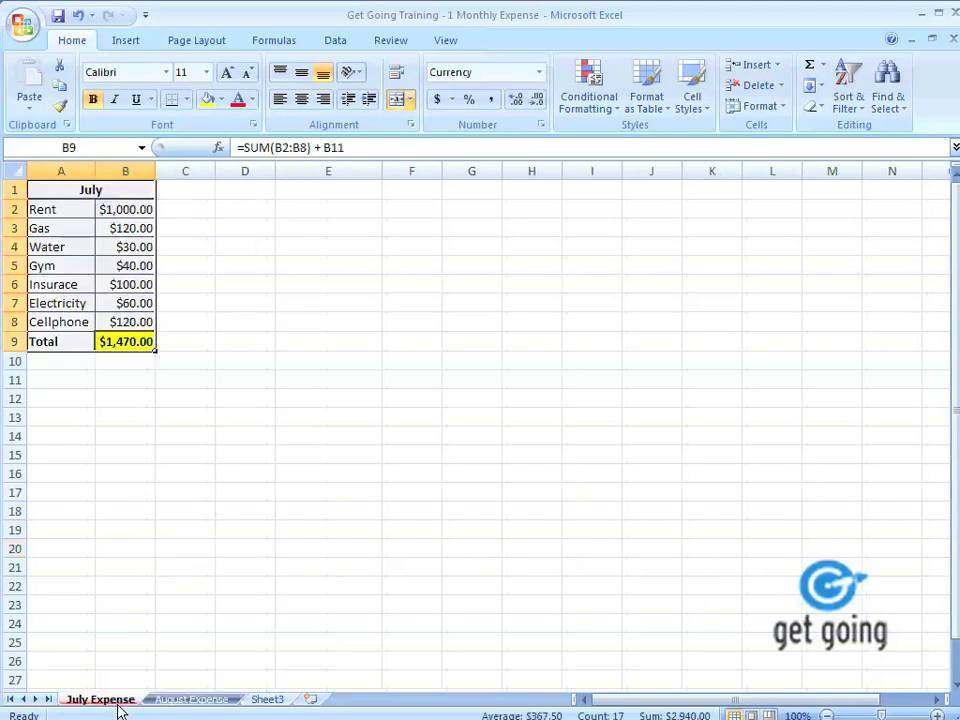
{"action": "left_click", "coordinate": [90, 190]}
{"action": "left_click_drag", "start_coordinate": [155, 199], "coordinate": [369, 191]}
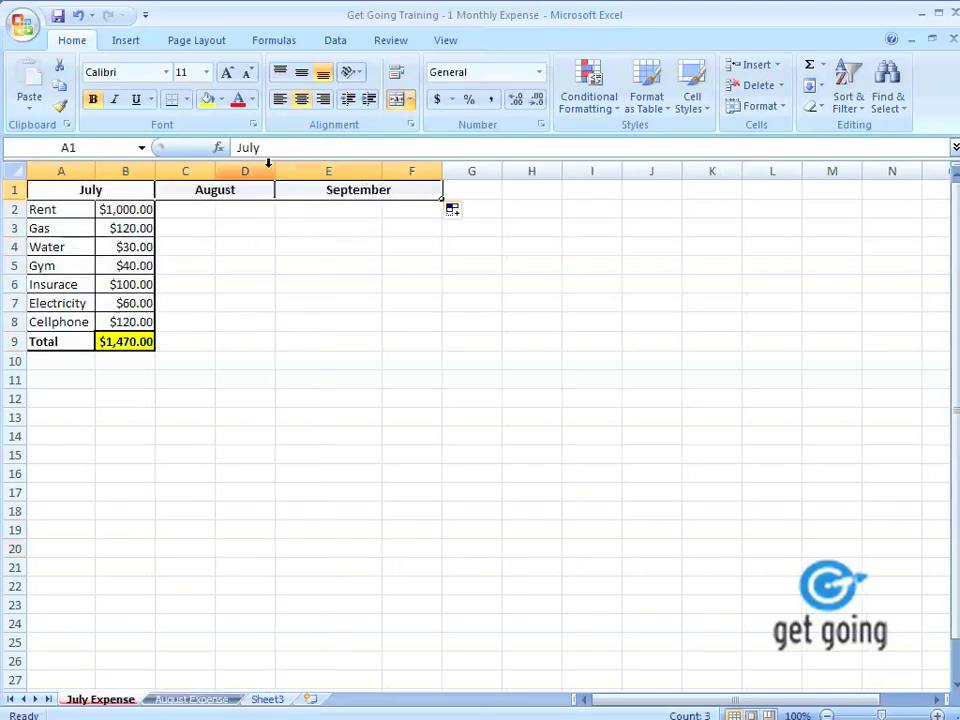
{"action": "key", "text": "ctrl+z"}
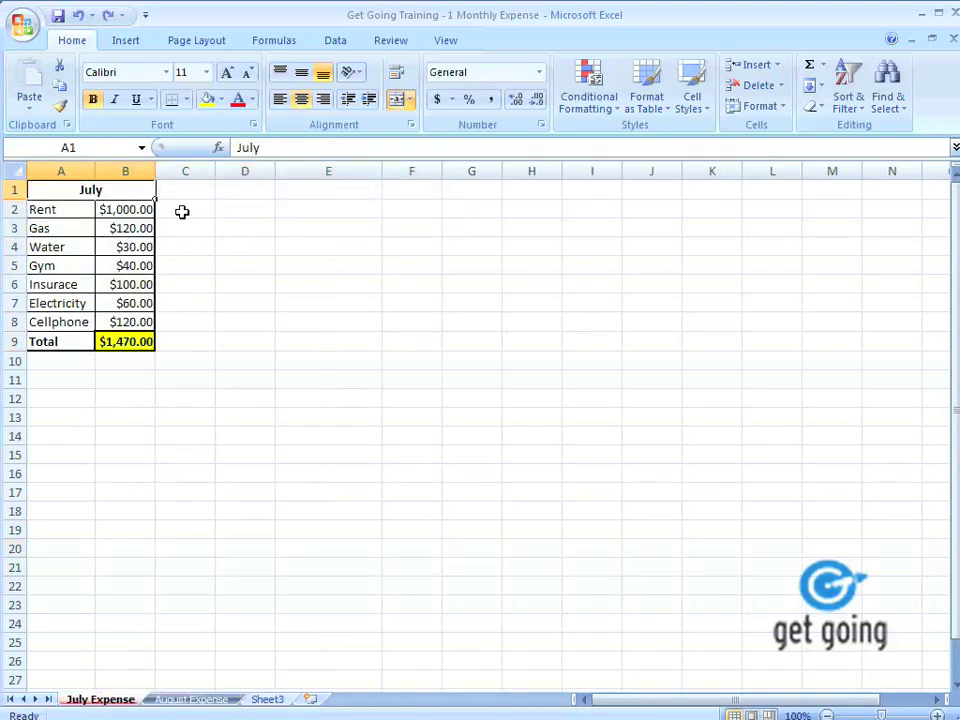
{"action": "left_click", "coordinate": [184, 195]}
{"action": "type", "text": "Aug"}
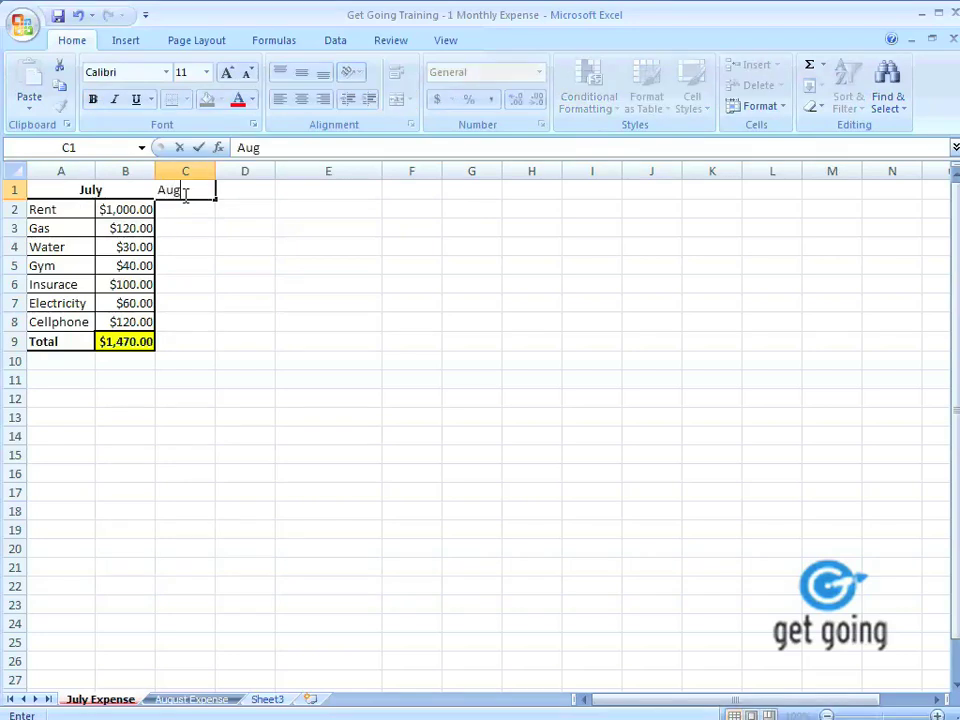
{"action": "type", "text": "ust"}
{"action": "left_click", "coordinate": [236, 192]}
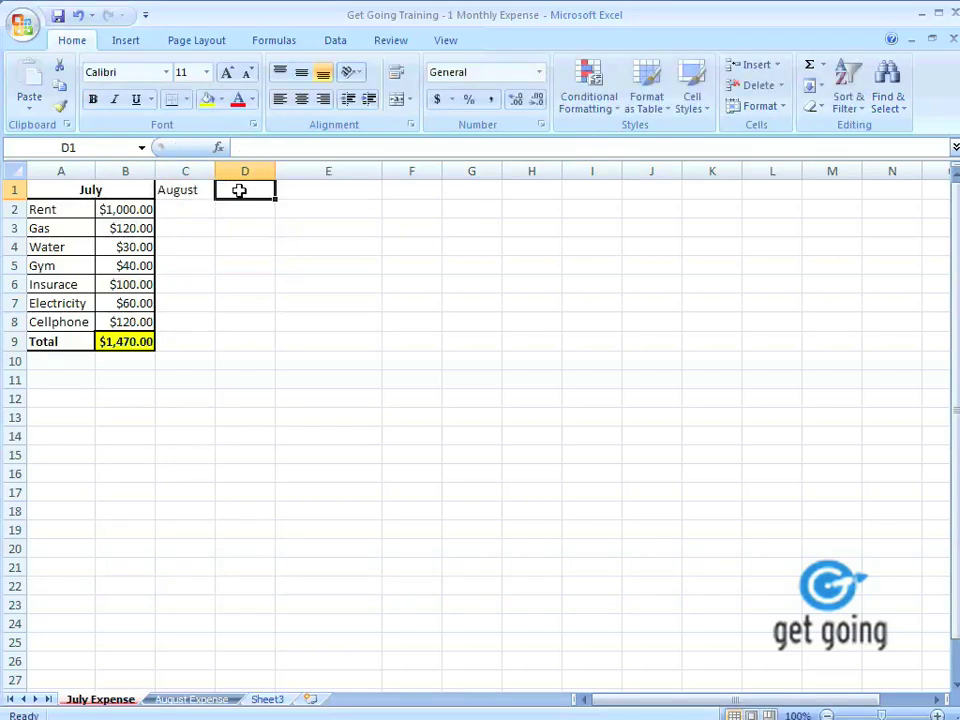
{"action": "type", "text": "Se"}
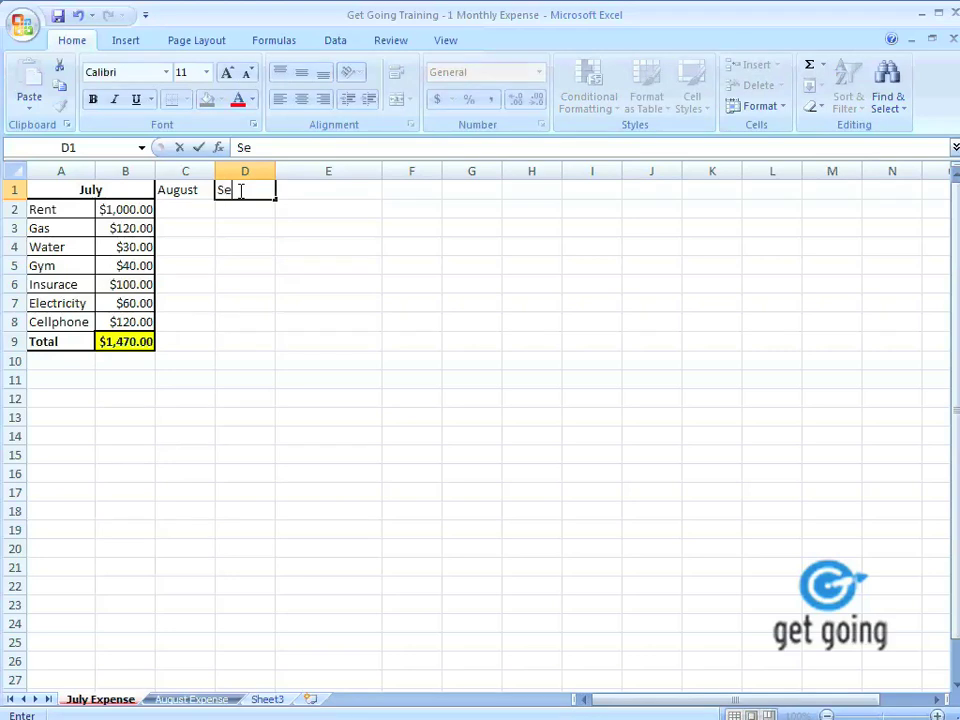
{"action": "left_click", "coordinate": [240, 231]}
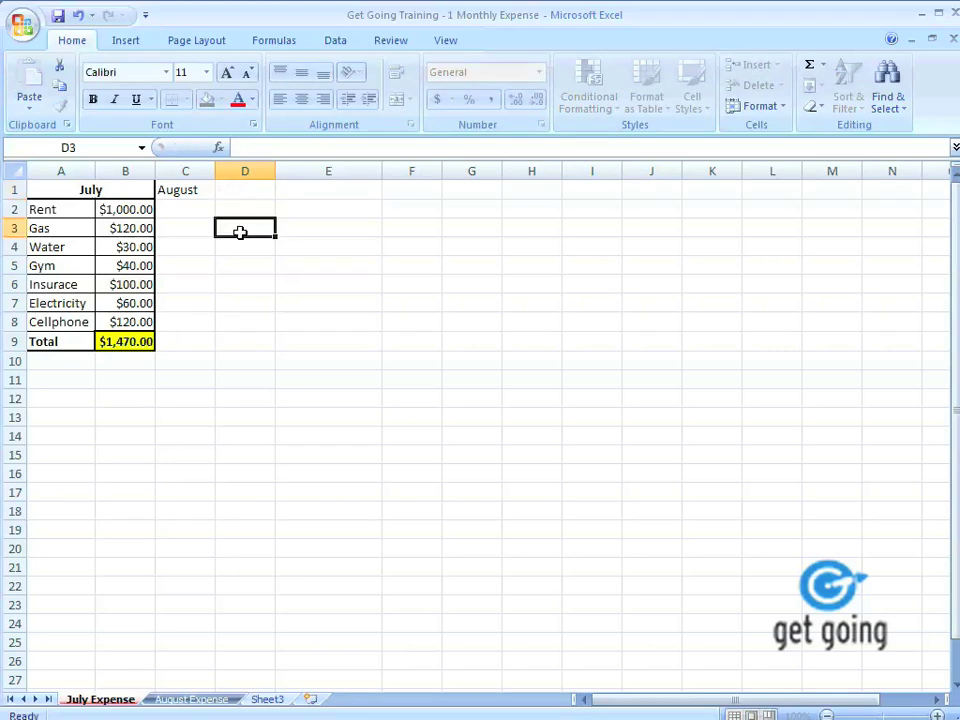
{"action": "left_click", "coordinate": [192, 189]}
{"action": "key", "text": "BackSpace"}
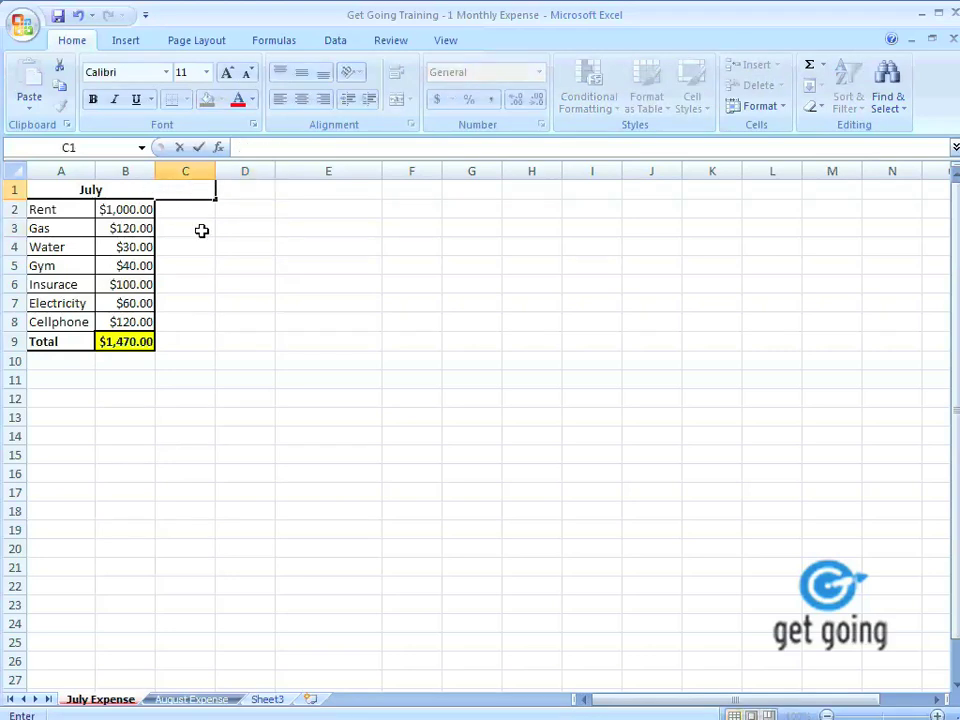
{"action": "left_click", "coordinate": [206, 229]}
Autofill month headers August through December across row 1 to column L.
{"action": "left_click", "coordinate": [134, 188]}
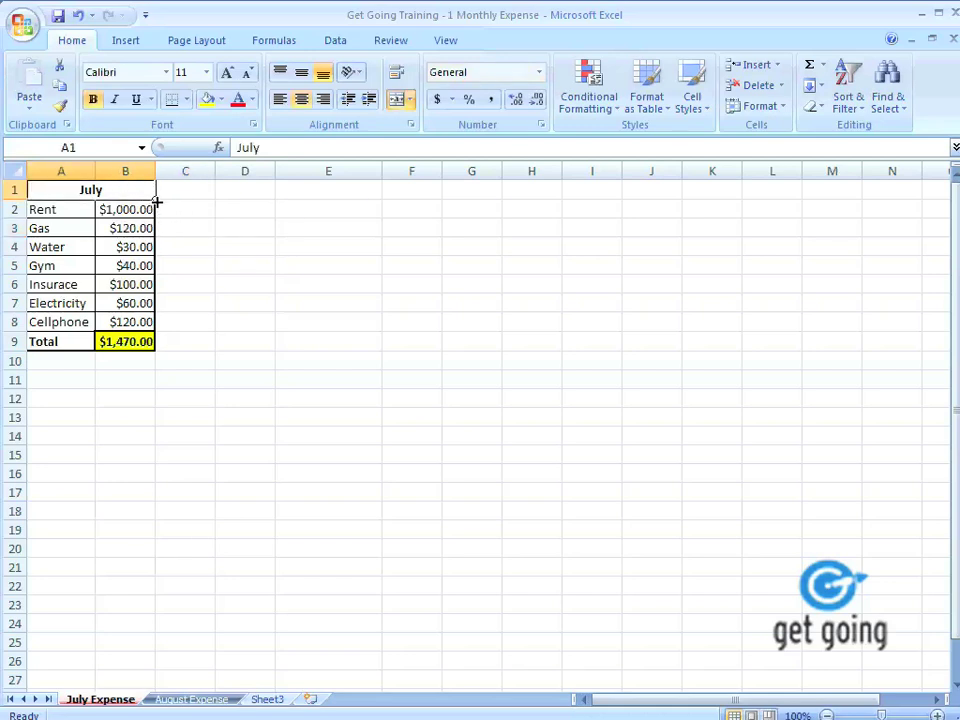
{"action": "left_click_drag", "start_coordinate": [156, 199], "coordinate": [344, 202]}
{"action": "left_click_drag", "start_coordinate": [466, 203], "coordinate": [604, 190]}
{"action": "left_click_drag", "start_coordinate": [707, 191], "coordinate": [729, 189]}
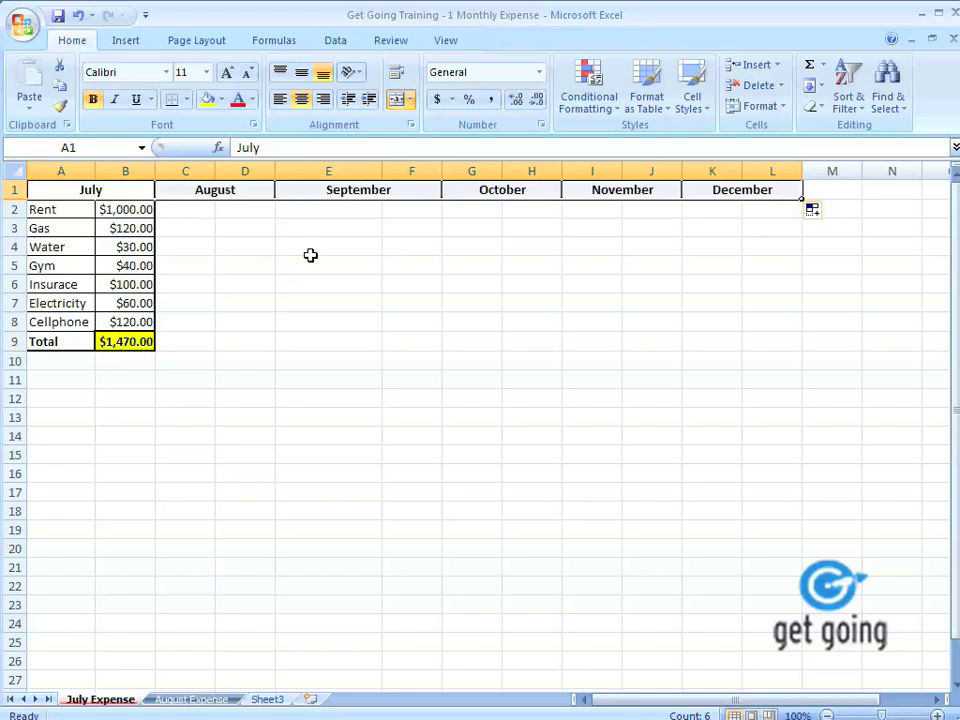
{"action": "left_click", "coordinate": [310, 255]}
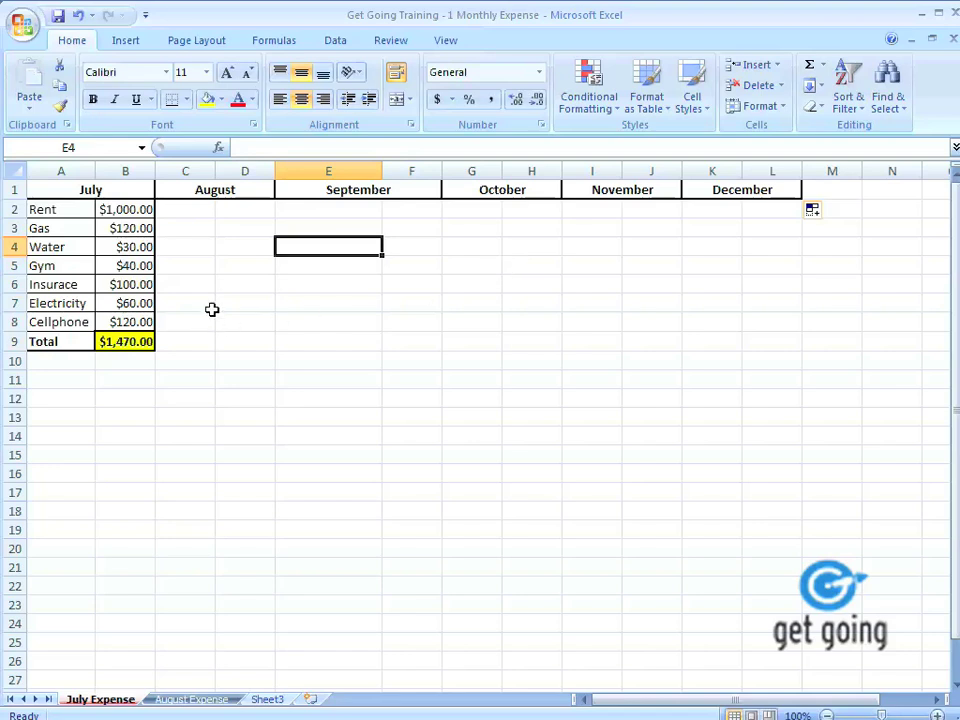
Enter 1 and 2 in D6:E6 and fill the series 1–9 across to L6.
{"action": "left_click", "coordinate": [258, 289]}
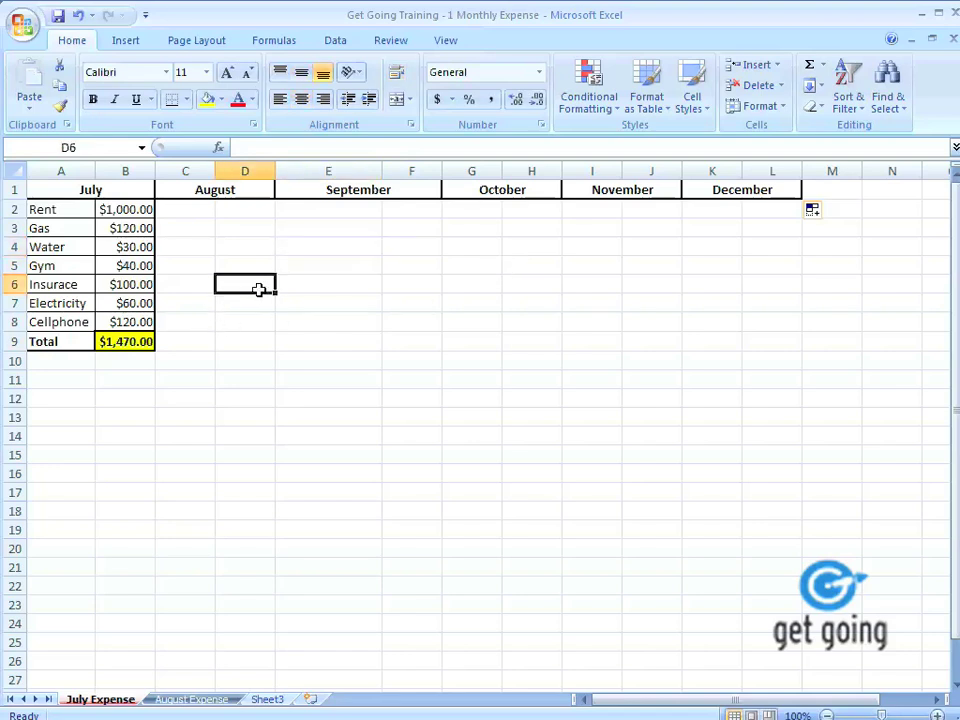
{"action": "type", "text": "1"}
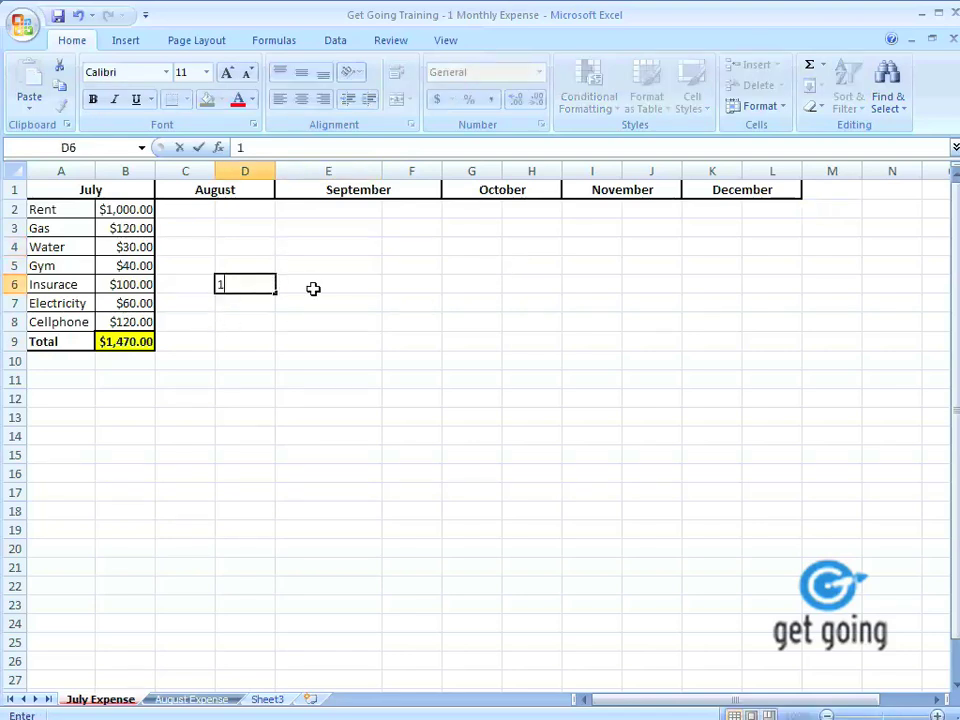
{"action": "key", "text": "Tab"}
{"action": "type", "text": "2"}
{"action": "left_click_drag", "start_coordinate": [244, 285], "coordinate": [790, 298]}
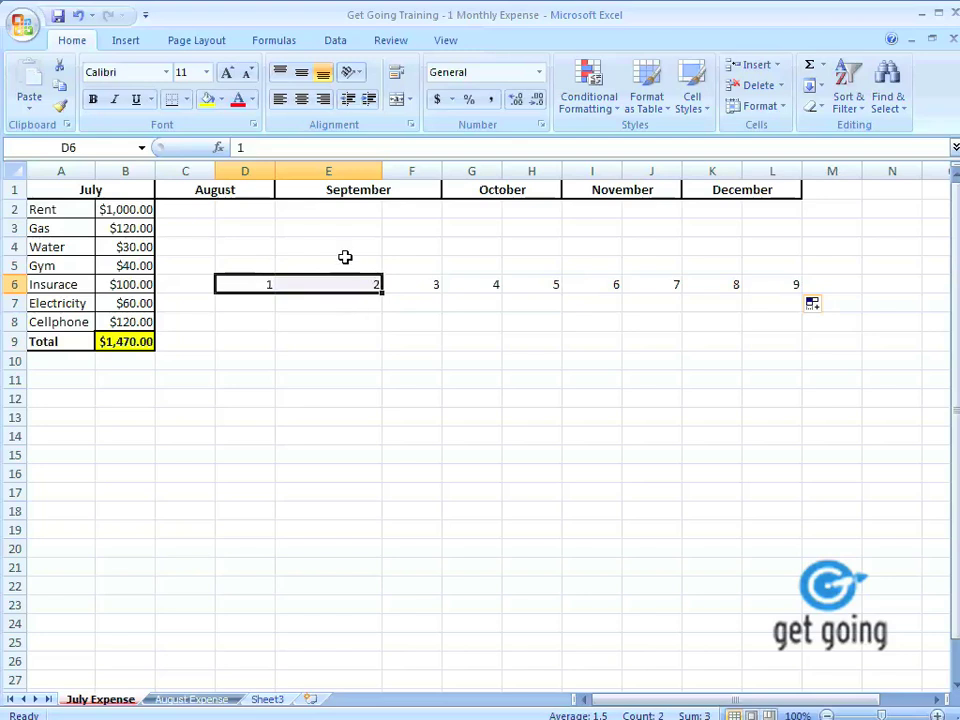
Enter 1 in D8 and copy it across D8:L8.
{"action": "left_click", "coordinate": [259, 316]}
{"action": "type", "text": "1"}
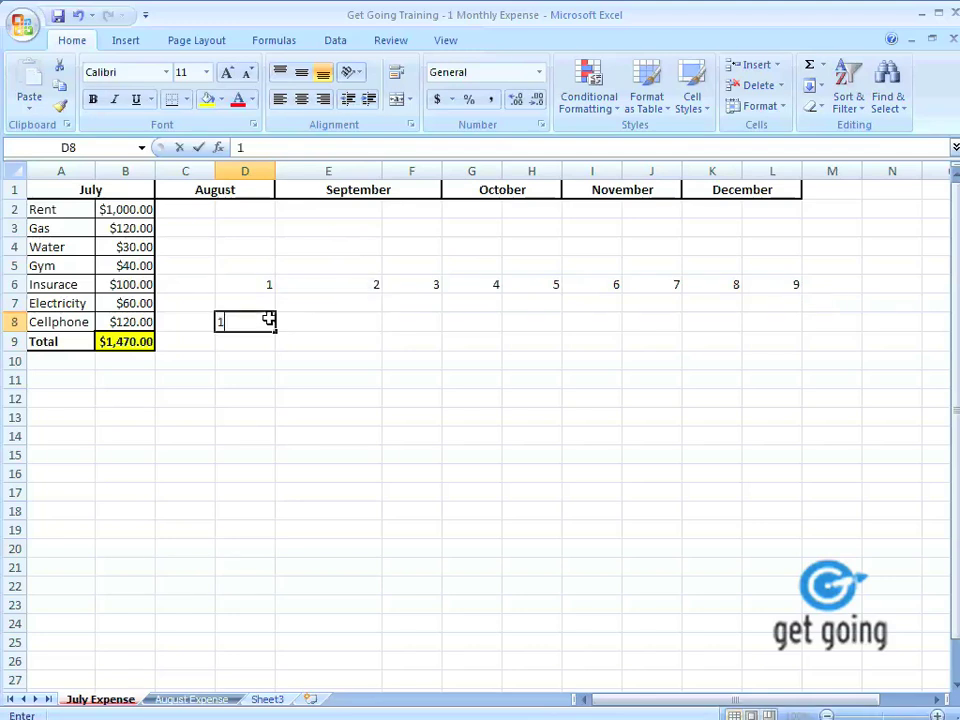
{"action": "left_click", "coordinate": [272, 358]}
{"action": "left_click", "coordinate": [270, 325]}
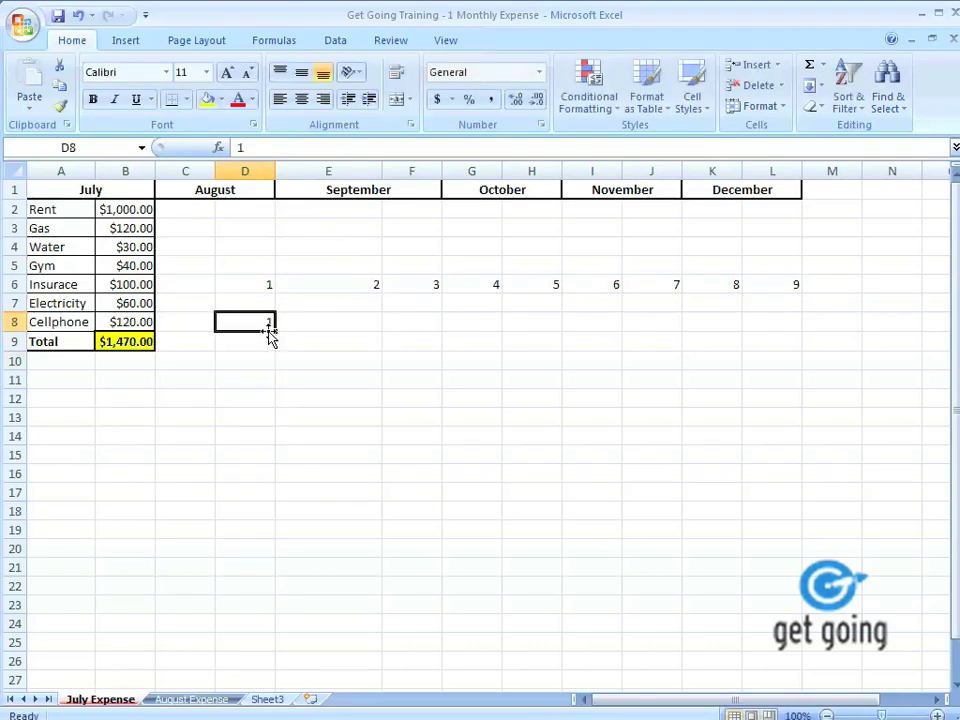
{"action": "left_click_drag", "start_coordinate": [272, 333], "coordinate": [772, 323]}
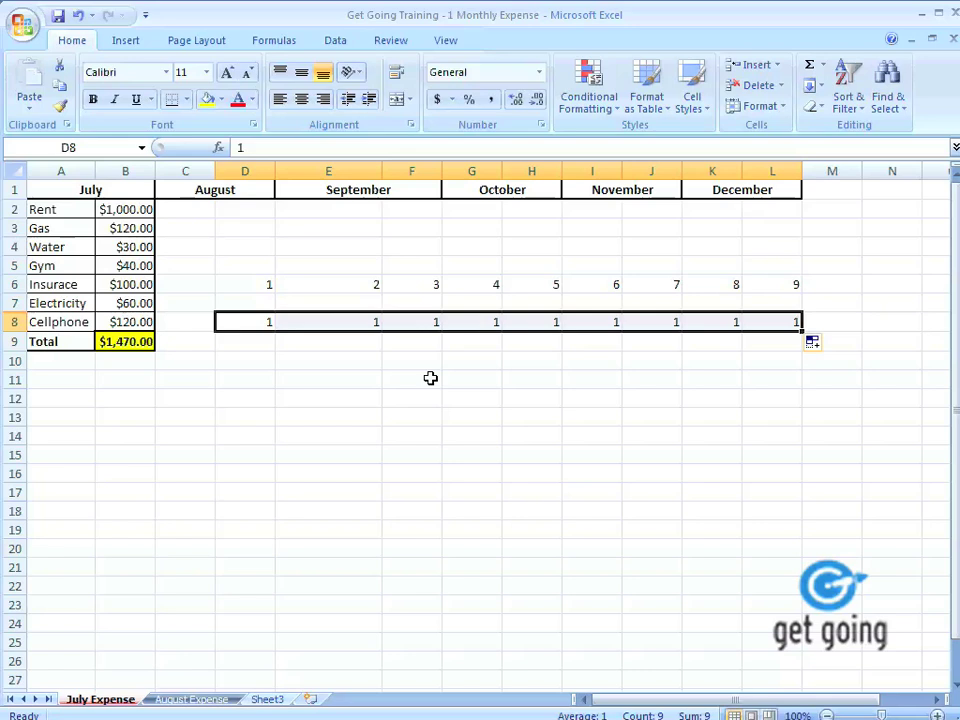
Enter 9 and 8 in D10:E10 and autofill row 10 to column L, counting down to 1.
{"action": "left_click", "coordinate": [257, 362]}
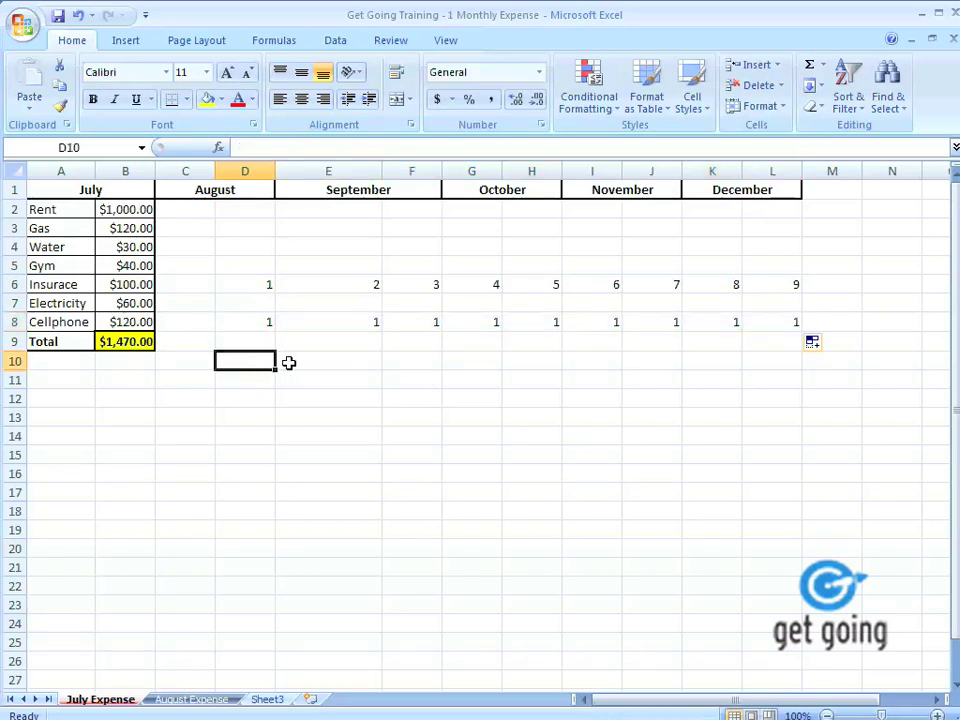
{"action": "type", "text": "9"}
{"action": "left_click", "coordinate": [343, 360]}
{"action": "type", "text": "8"}
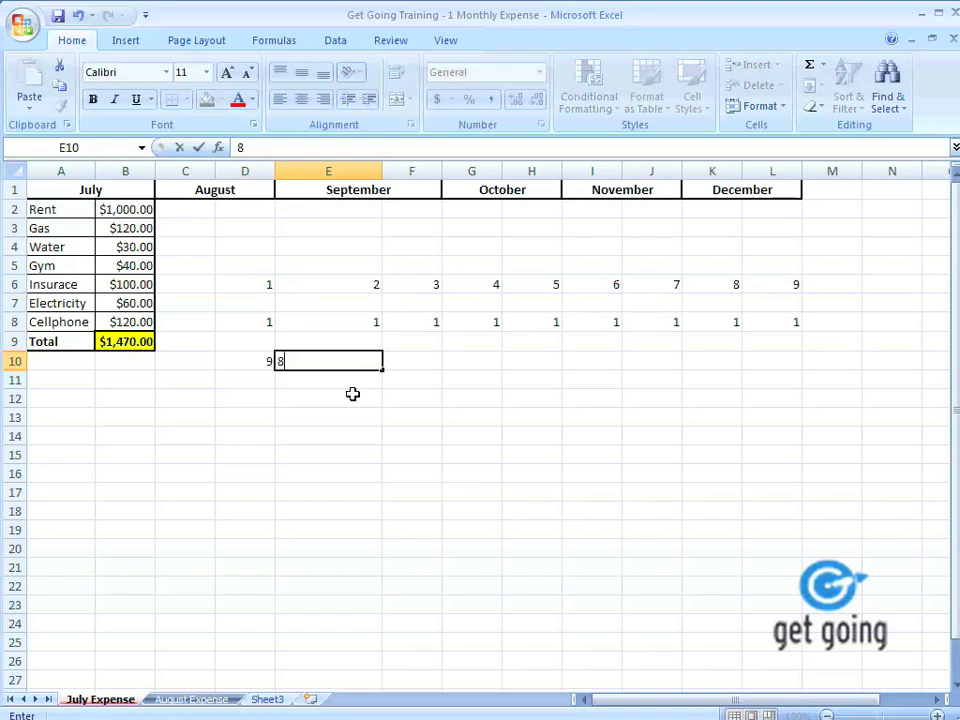
{"action": "left_click", "coordinate": [352, 394]}
{"action": "left_click", "coordinate": [262, 362]}
{"action": "left_click_drag", "start_coordinate": [270, 360], "coordinate": [306, 365]}
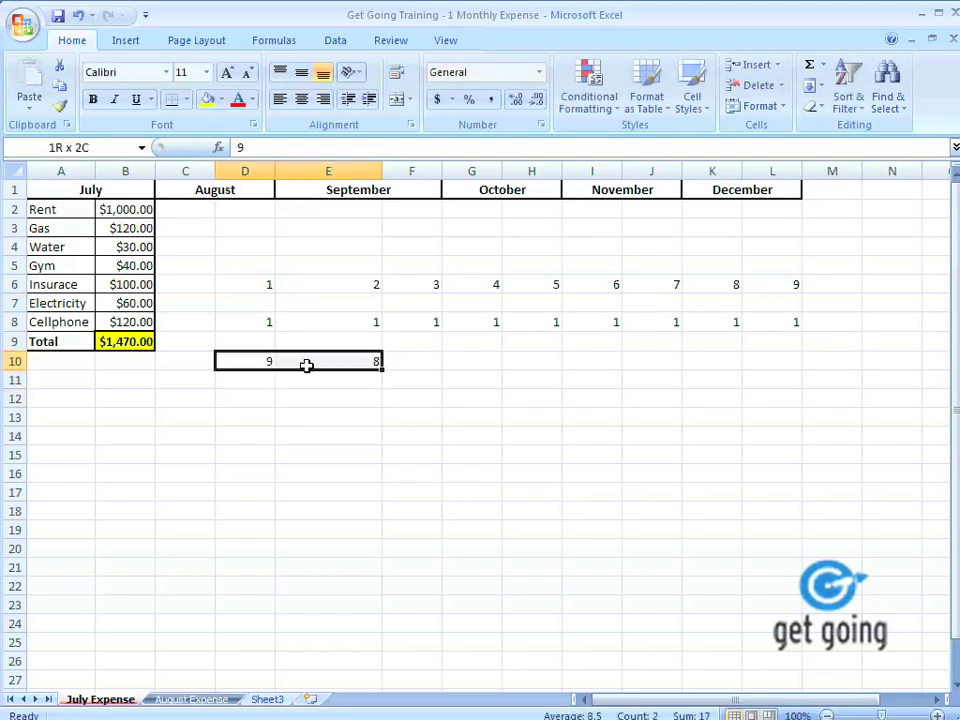
{"action": "left_click_drag", "start_coordinate": [381, 369], "coordinate": [780, 366]}
{"action": "left_click", "coordinate": [457, 402]}
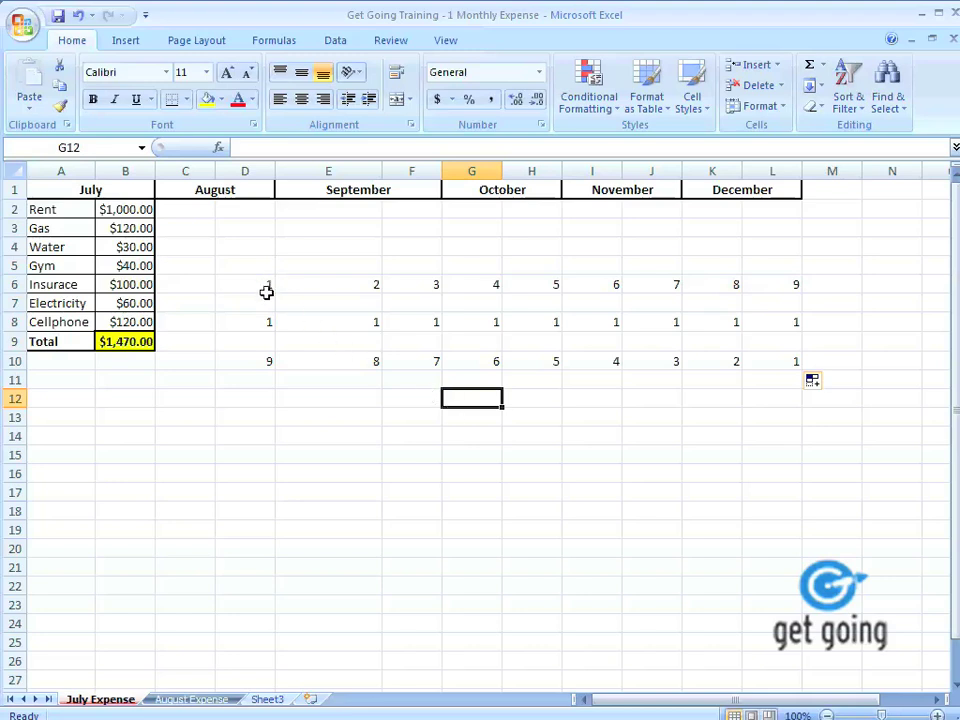
Enter 2 and 4 in D12:E12 and autofill row 12 to column L, counting up to 18.
{"action": "left_click", "coordinate": [265, 399]}
{"action": "type", "text": "2"}
{"action": "left_click", "coordinate": [354, 399]}
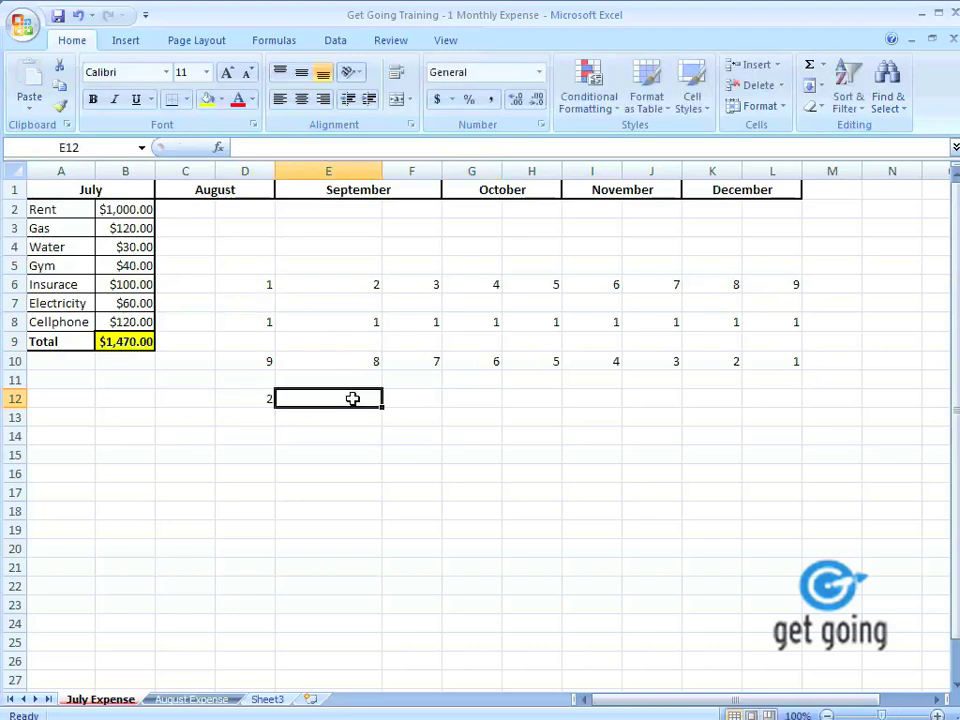
{"action": "type", "text": "4"}
{"action": "left_click", "coordinate": [379, 431]}
{"action": "left_click_drag", "start_coordinate": [286, 402], "coordinate": [273, 401]}
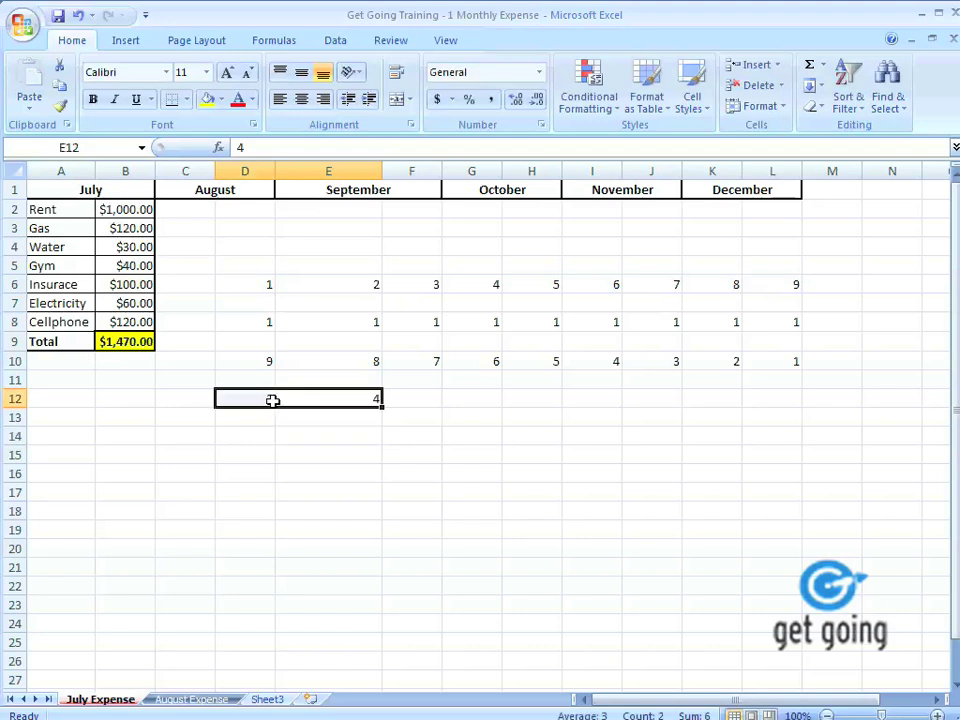
{"action": "left_click_drag", "start_coordinate": [383, 405], "coordinate": [792, 402]}
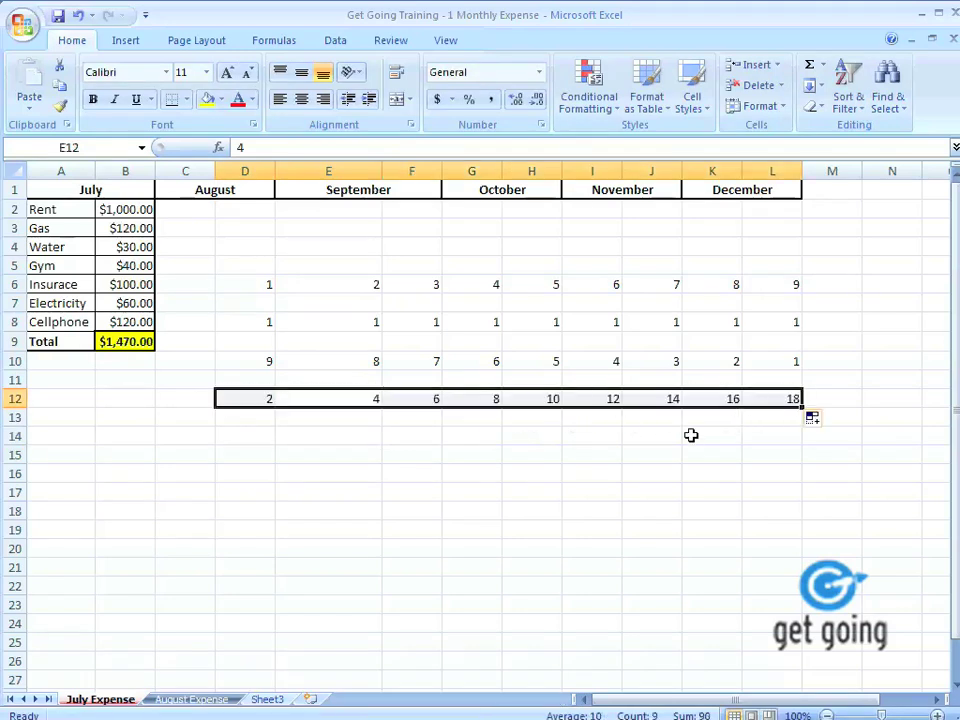
{"action": "left_click", "coordinate": [330, 492]}
Enter 18 and 16 in D14:E14 and autofill row 14 to column L, counting down to 2.
{"action": "left_click", "coordinate": [268, 435]}
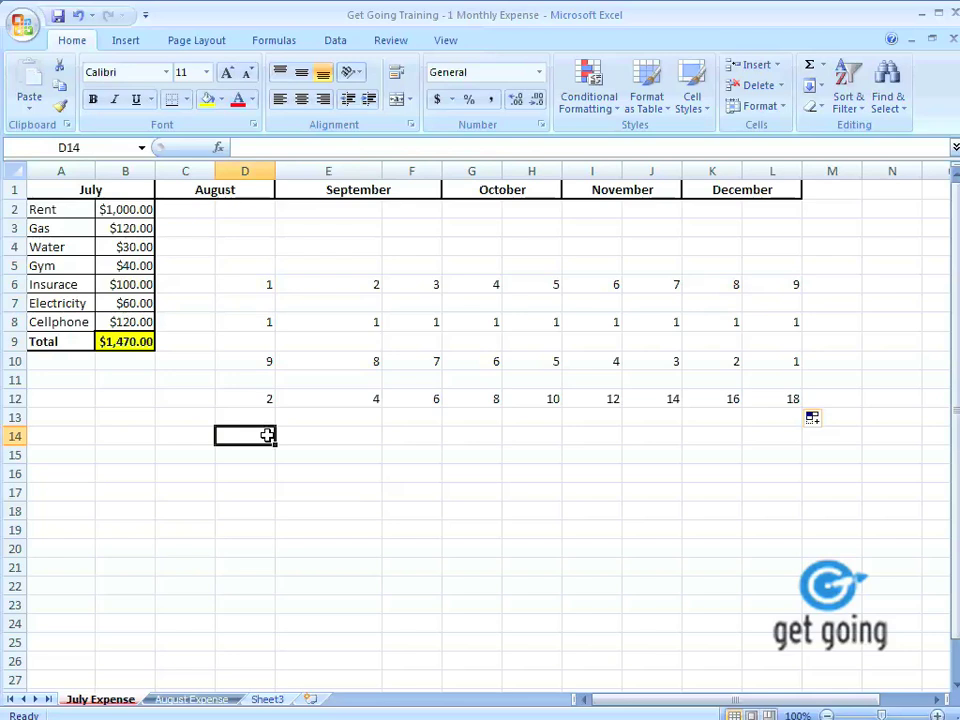
{"action": "type", "text": "18"}
{"action": "left_click", "coordinate": [342, 432]}
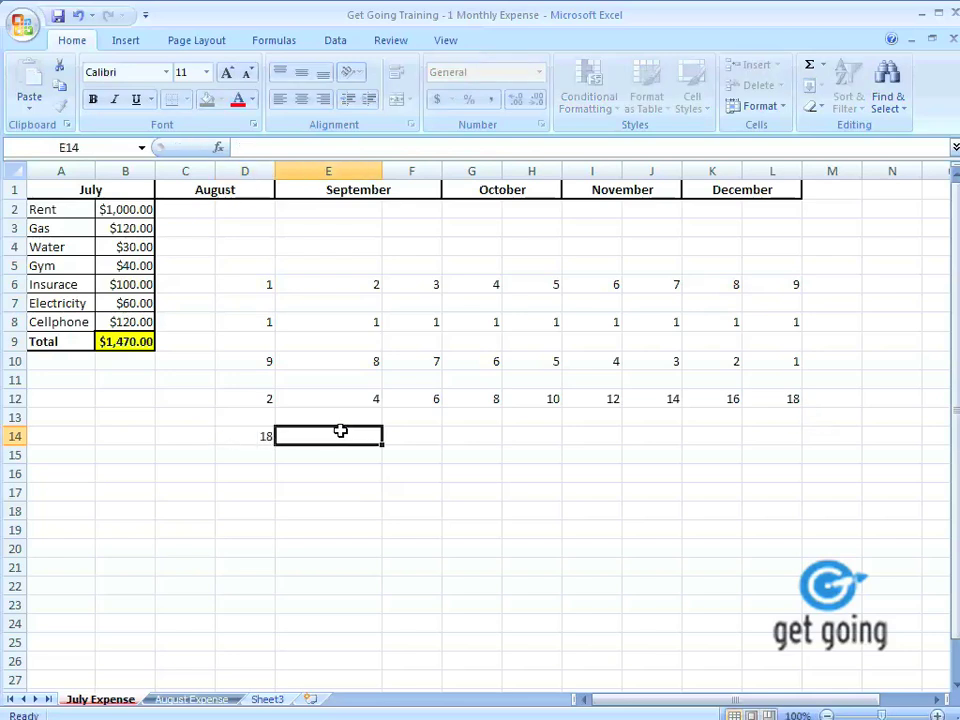
{"action": "type", "text": "16"}
{"action": "left_click", "coordinate": [323, 470]}
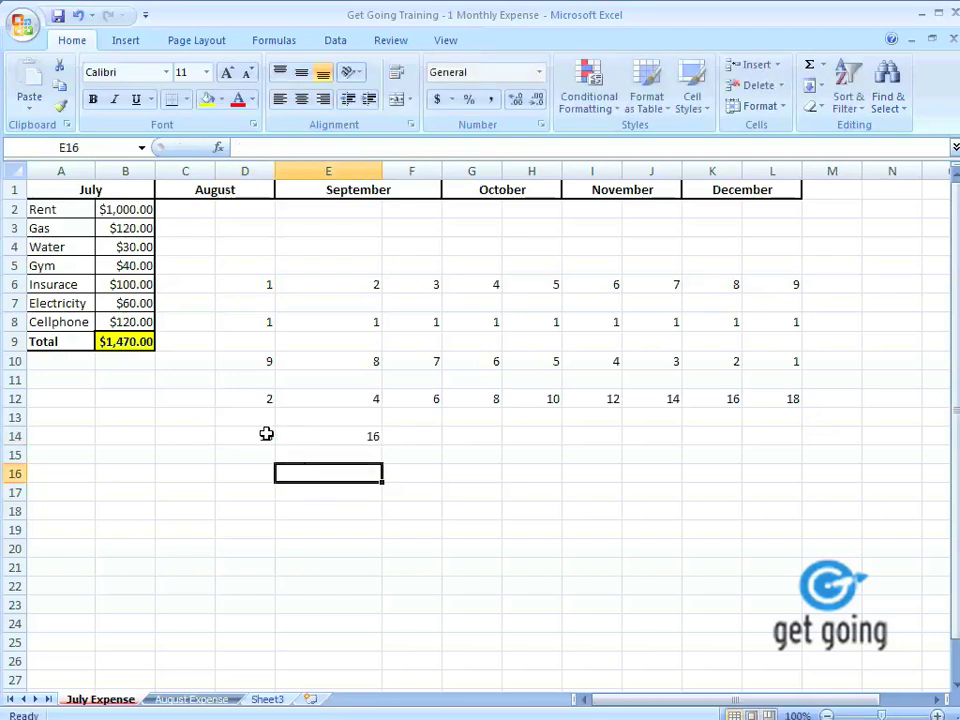
{"action": "left_click_drag", "start_coordinate": [266, 433], "coordinate": [321, 436]}
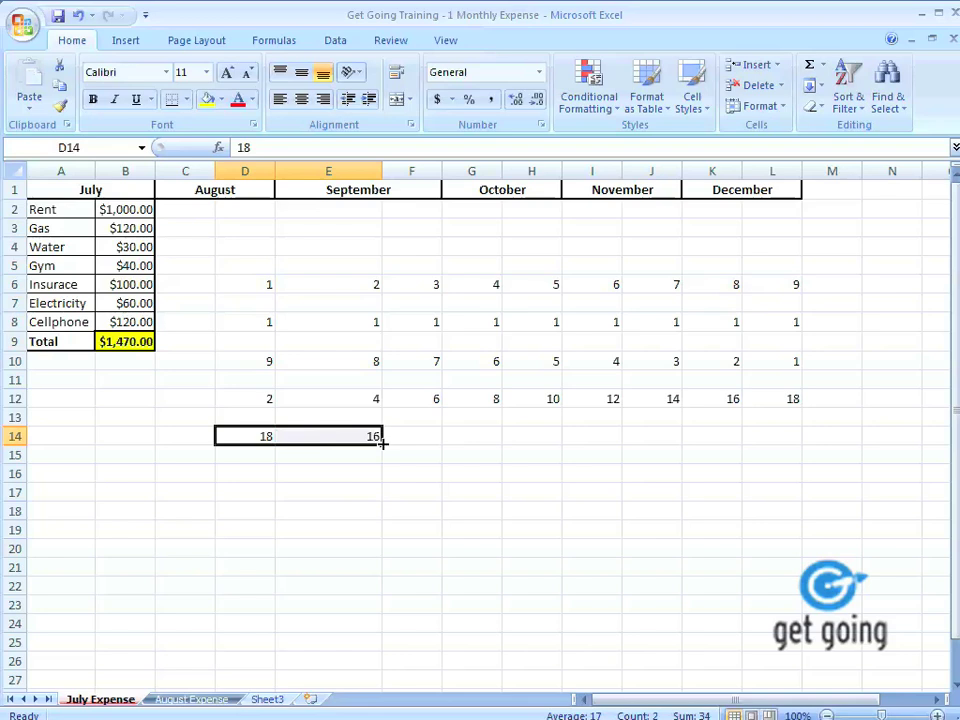
{"action": "left_click_drag", "start_coordinate": [381, 444], "coordinate": [786, 438]}
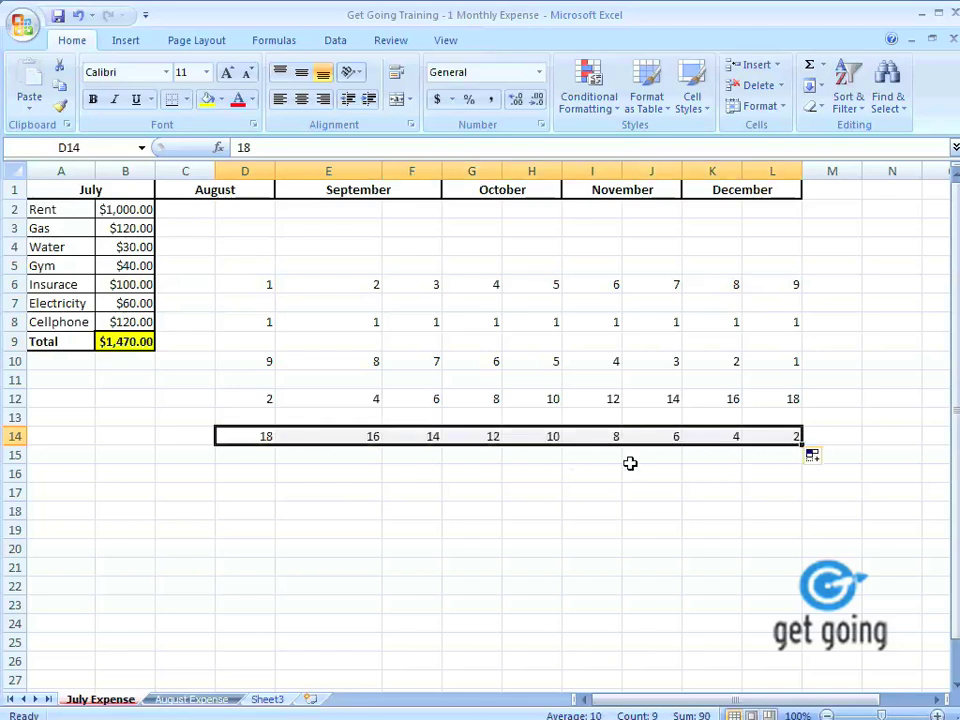